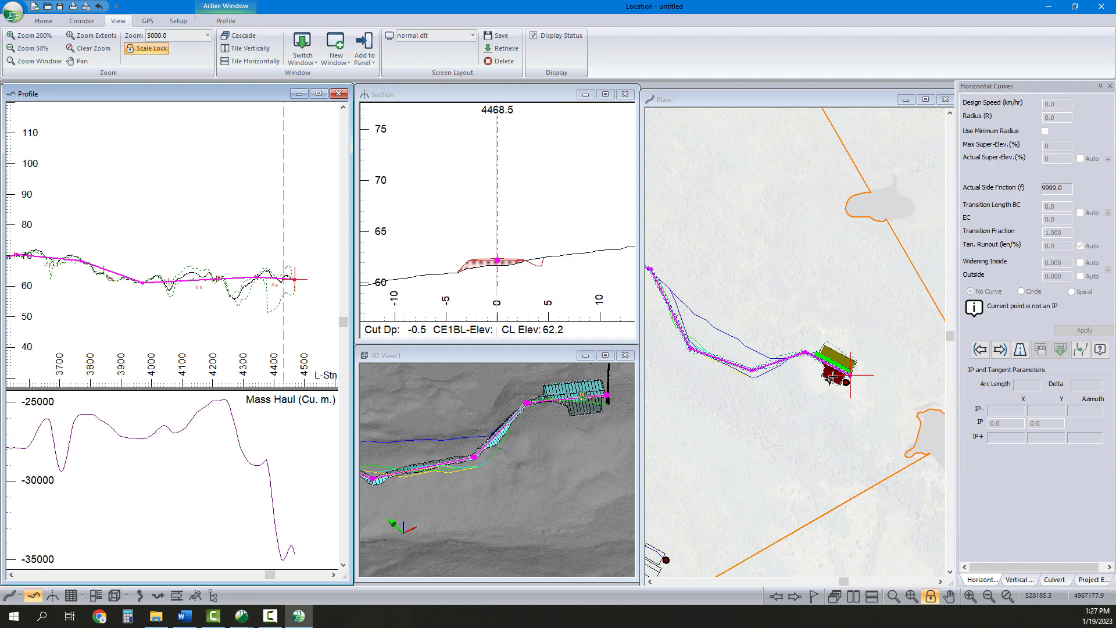
Step: Examine the road alignment and the turbine pads along it in the plan and 3D views
middle_click_drag(853, 410, 942, 423)
scroll(919, 422, "down", 1)
scroll(941, 424, "down", 1)
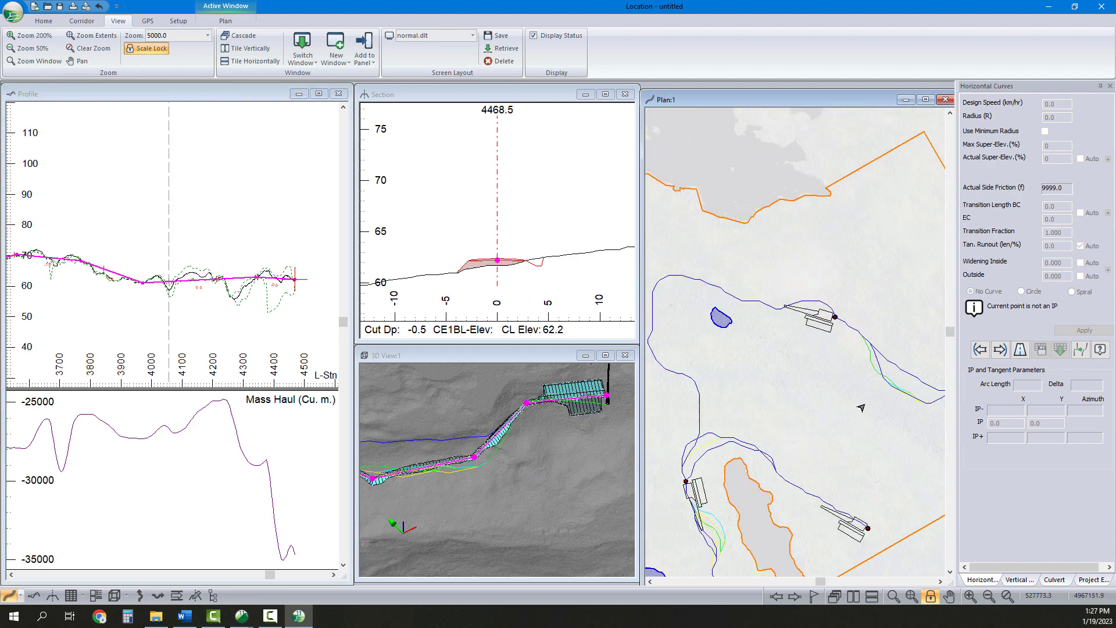
middle_click_drag(840, 378, 866, 313)
middle_click_drag(763, 439, 762, 431)
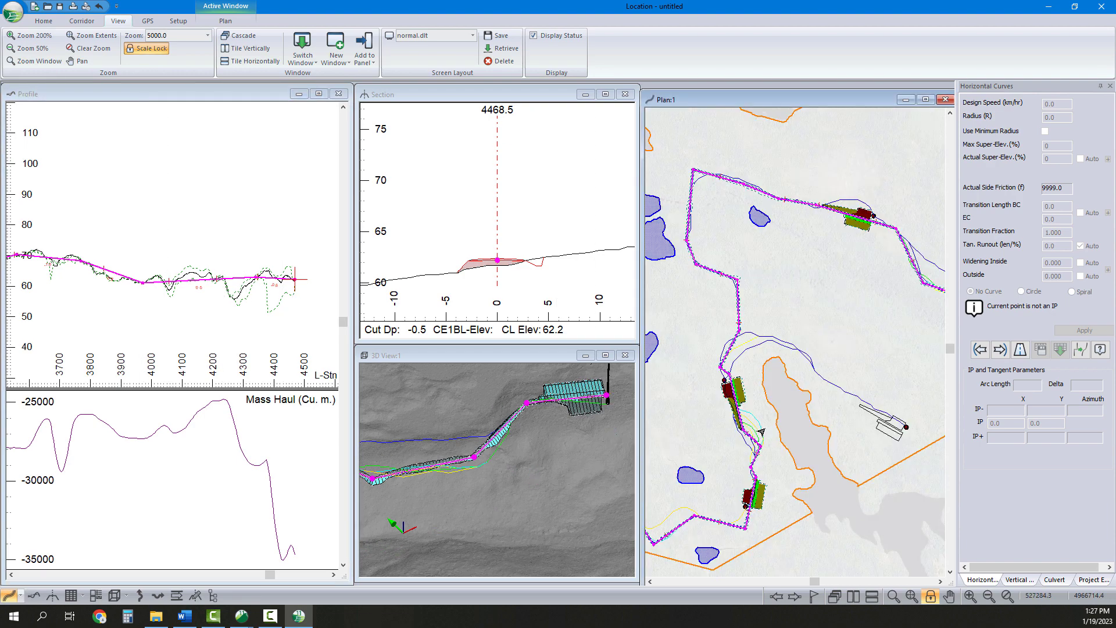
scroll(740, 507, "up", 1)
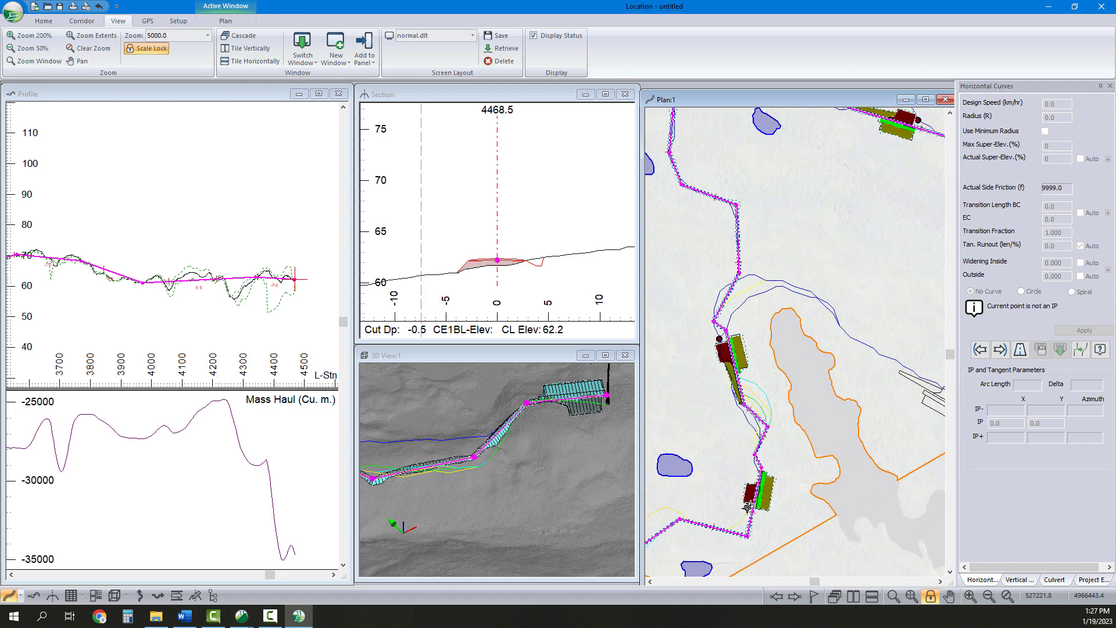
middle_click_drag(533, 428, 535, 428)
scroll(533, 428, "down", 5)
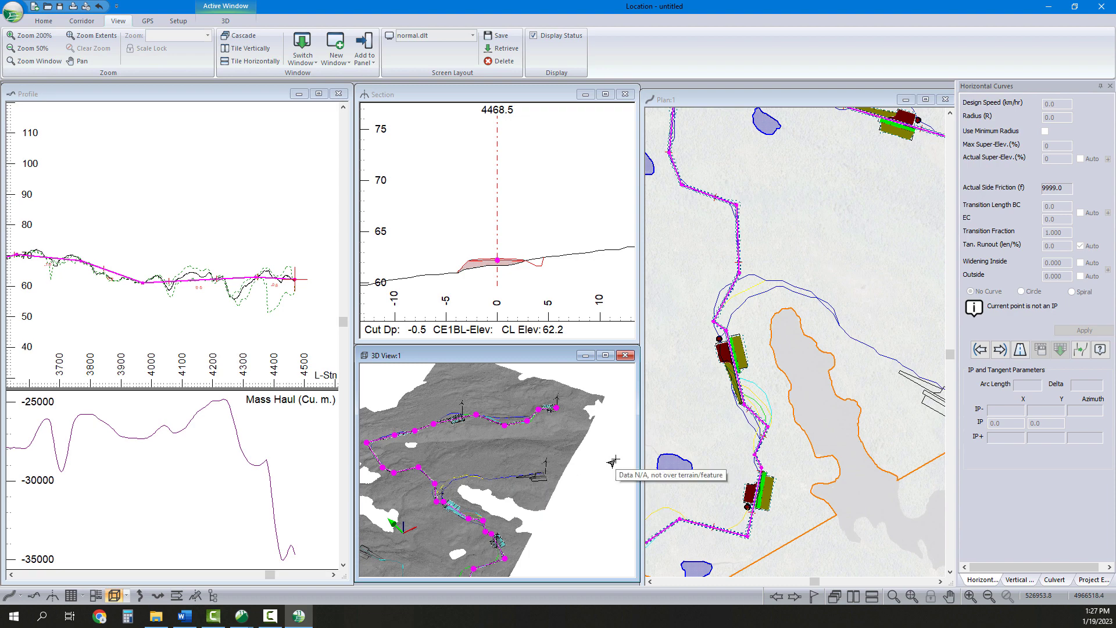
middle_click_drag(756, 511, 840, 463)
scroll(846, 435, "down", 1)
scroll(857, 435, "up", 2)
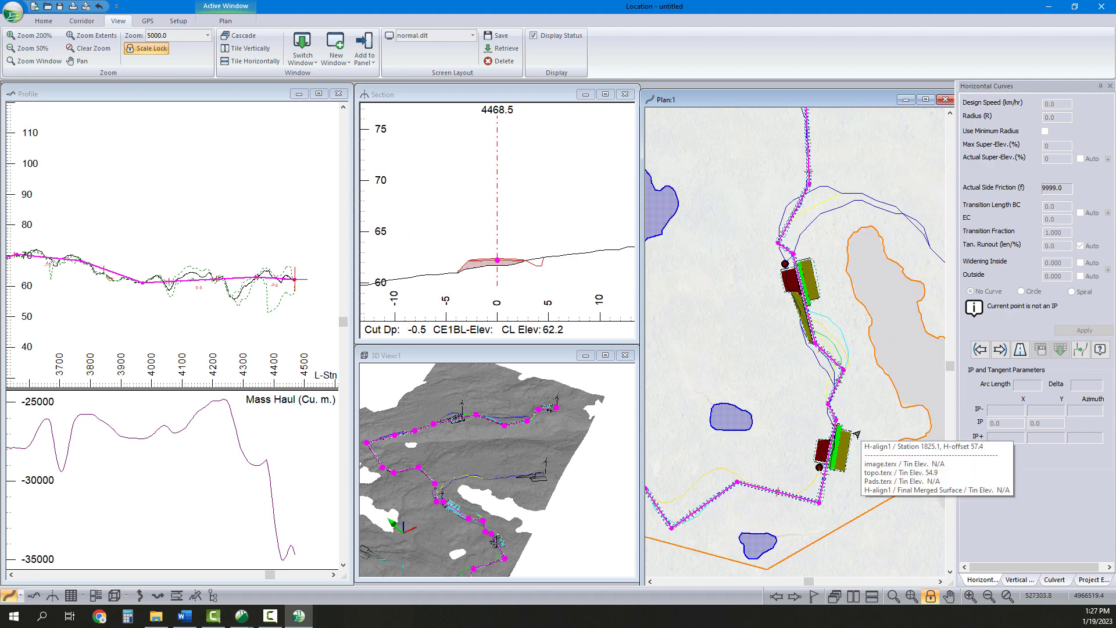
scroll(856, 432, "up", 1)
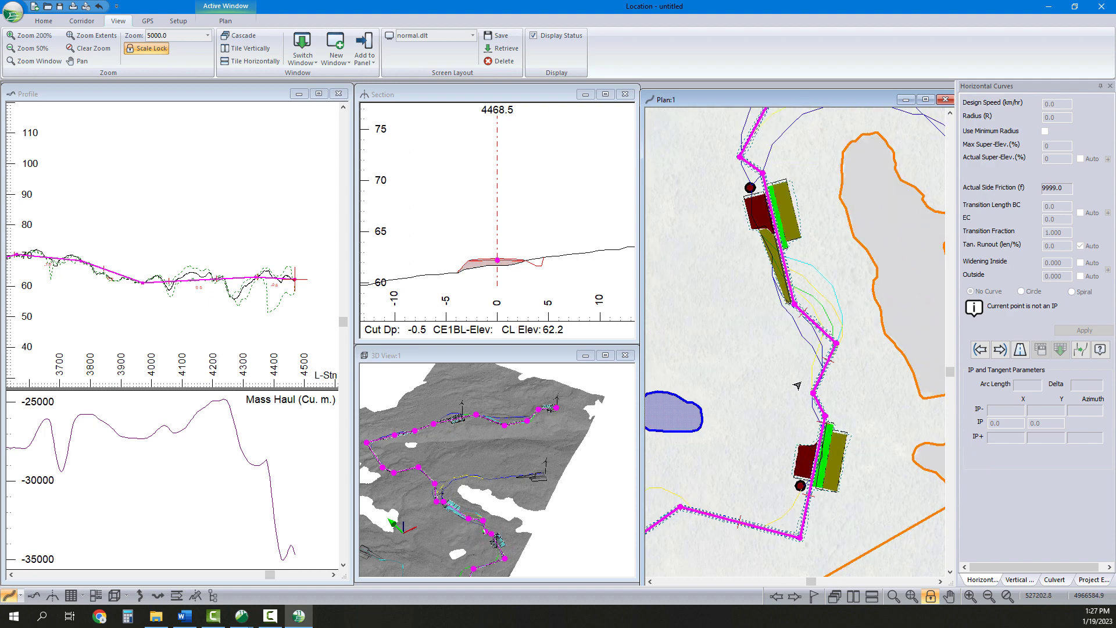
scroll(801, 391, "down", 2)
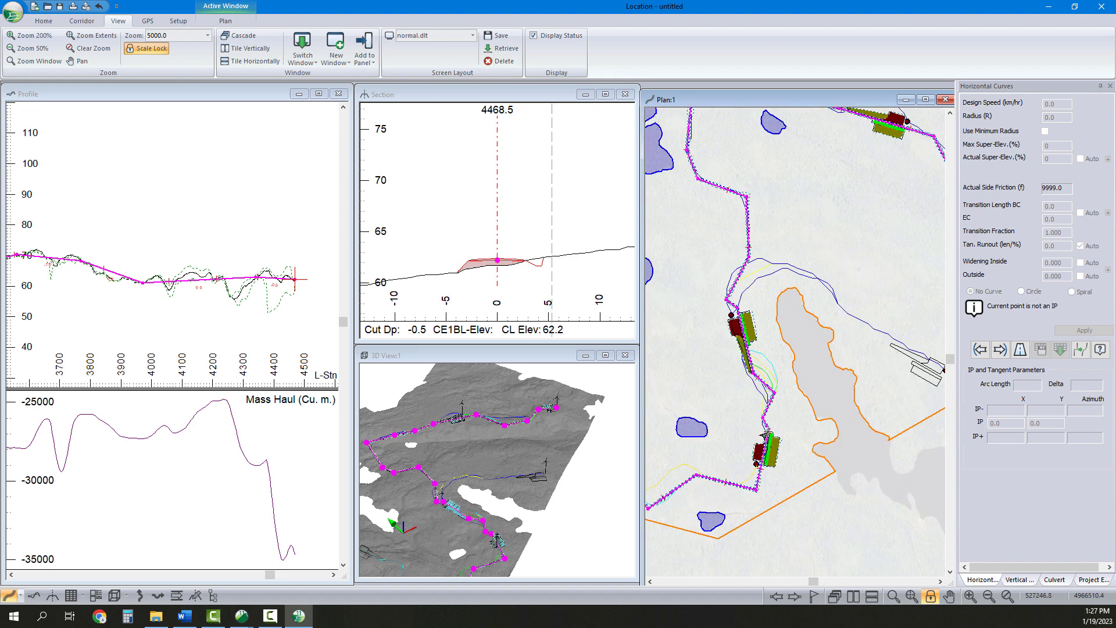
Step: Pick points on the alignment beside the two southern turbine pads in plan to read the stations bounding the stretch between them
scroll(765, 434, "up", 2)
middle_click_drag(779, 487, 774, 433)
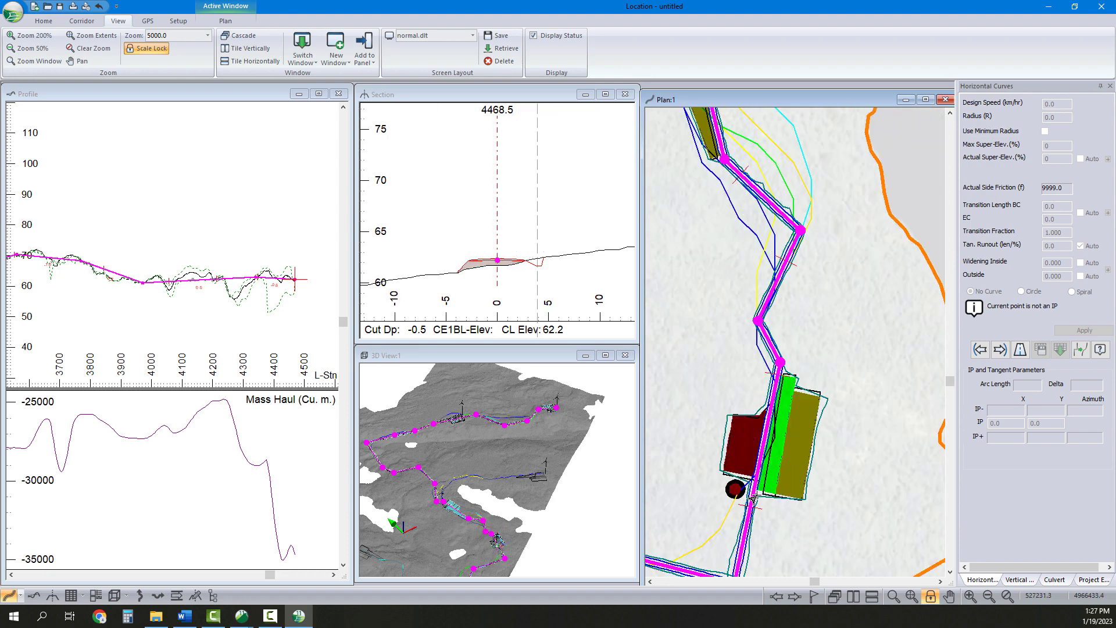
left_click(750, 497)
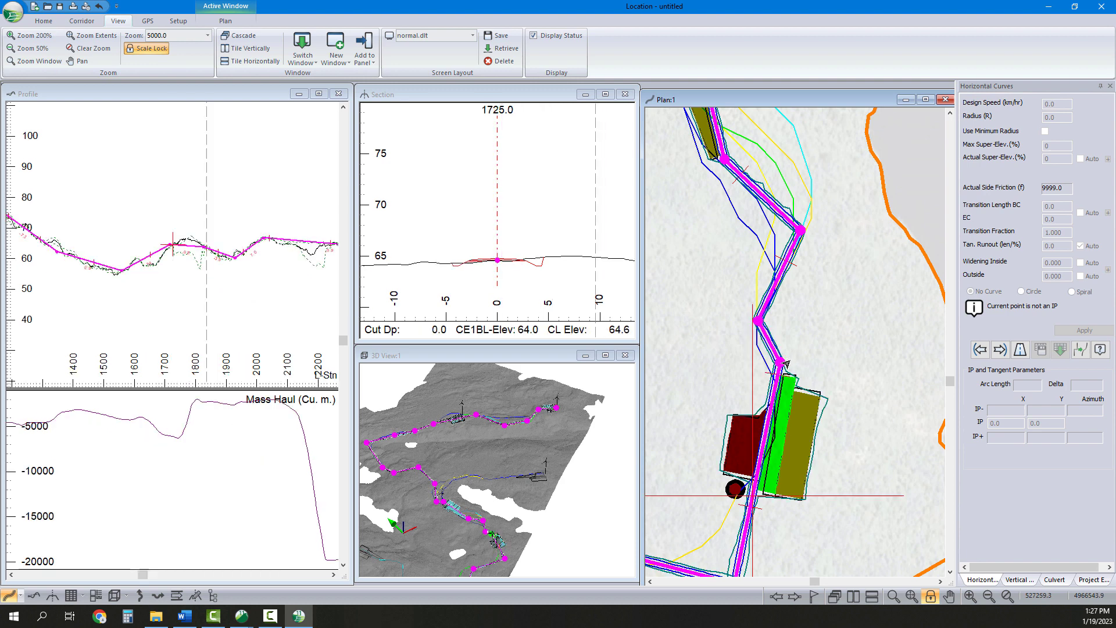
left_click(732, 191)
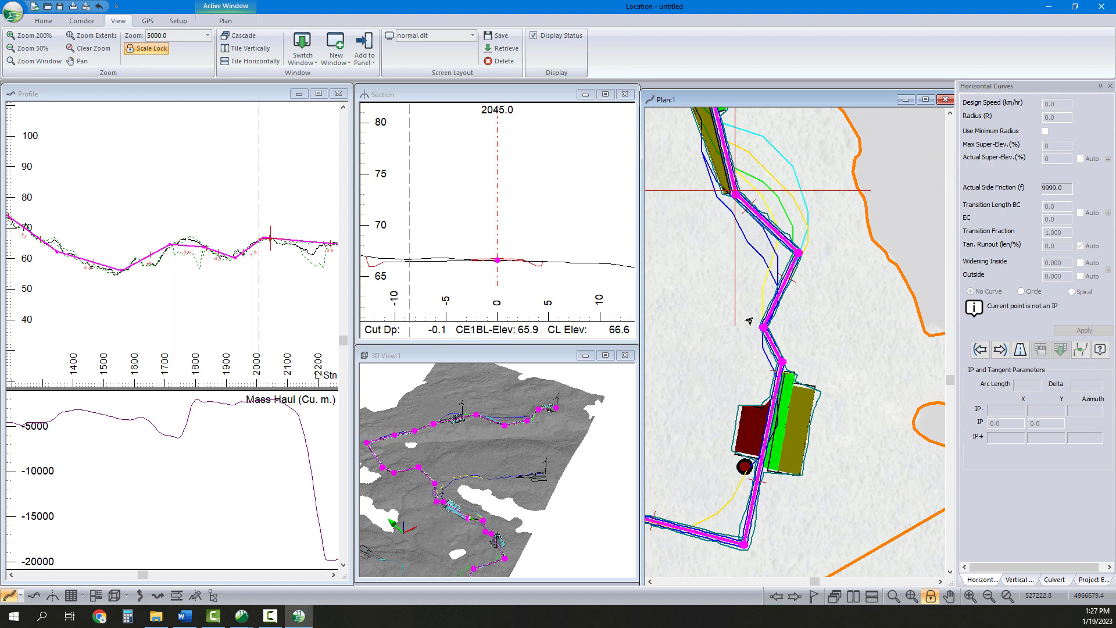
left_click(758, 480)
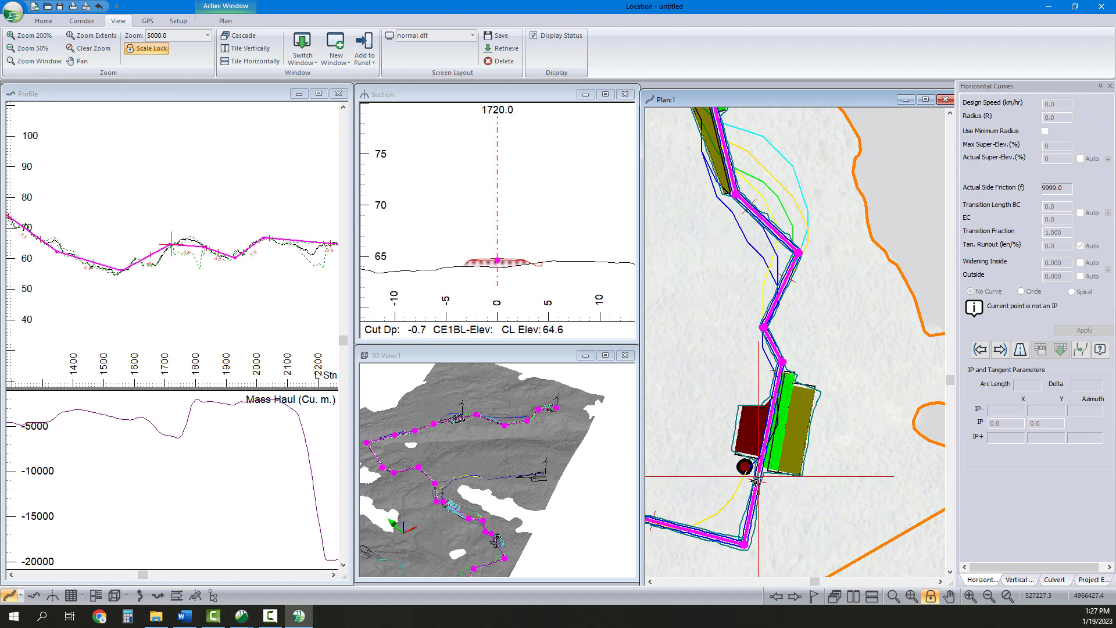
middle_click_drag(773, 310, 785, 432)
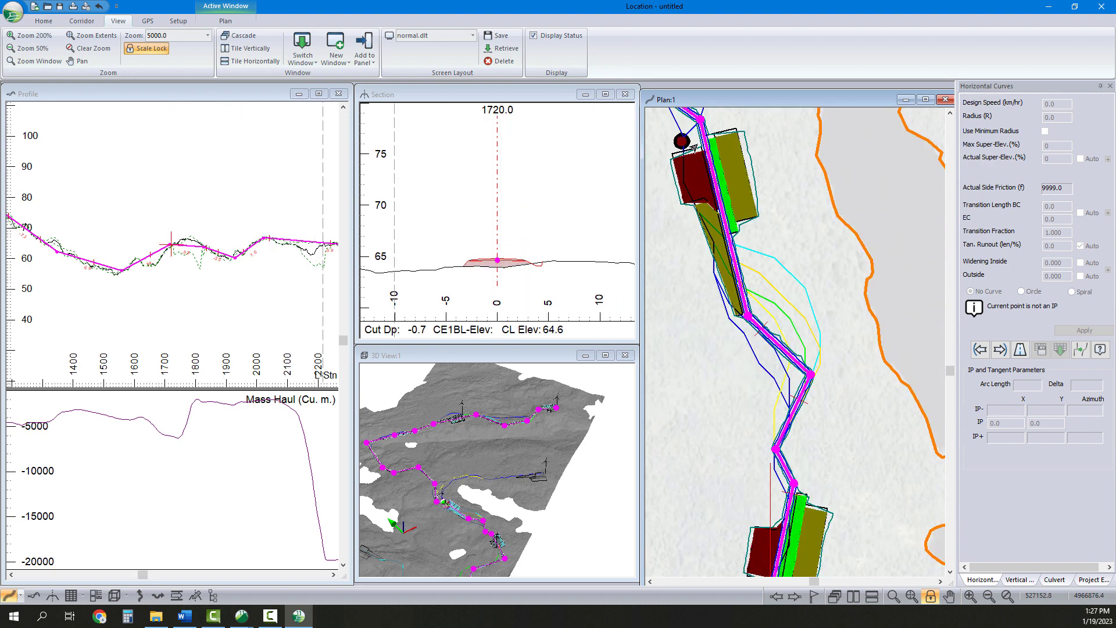
left_click(705, 141)
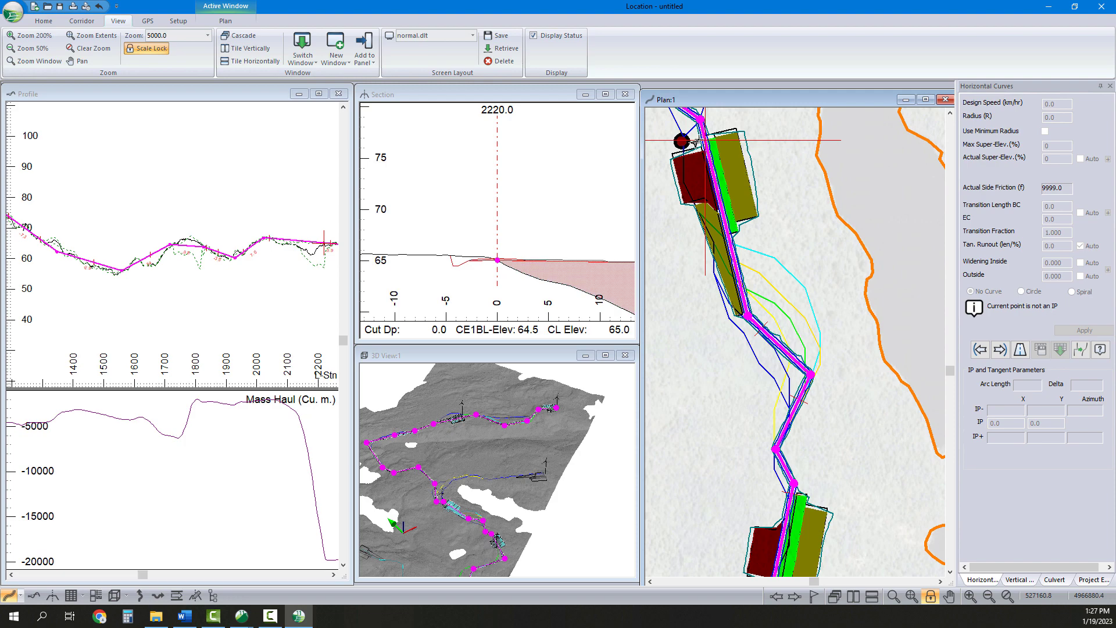
Step: Assign the WFW Windfarm Wide template from station 1720 to 2220 and recalculate all cross sections and corridor surfaces
left_click(43, 20)
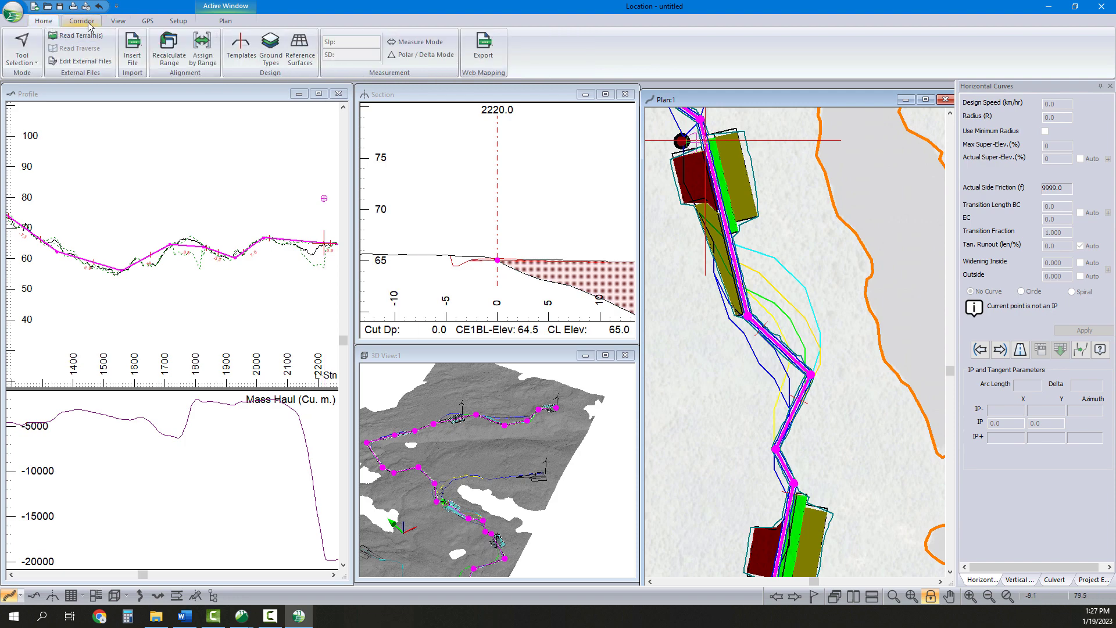
left_click(202, 49)
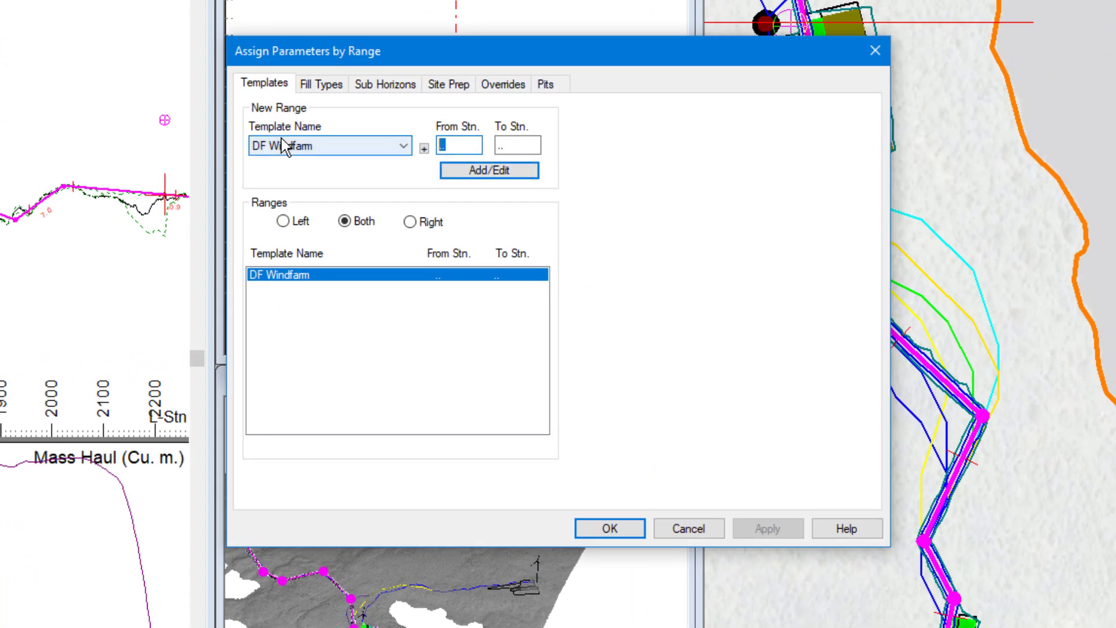
type("1720")
key("Tab")
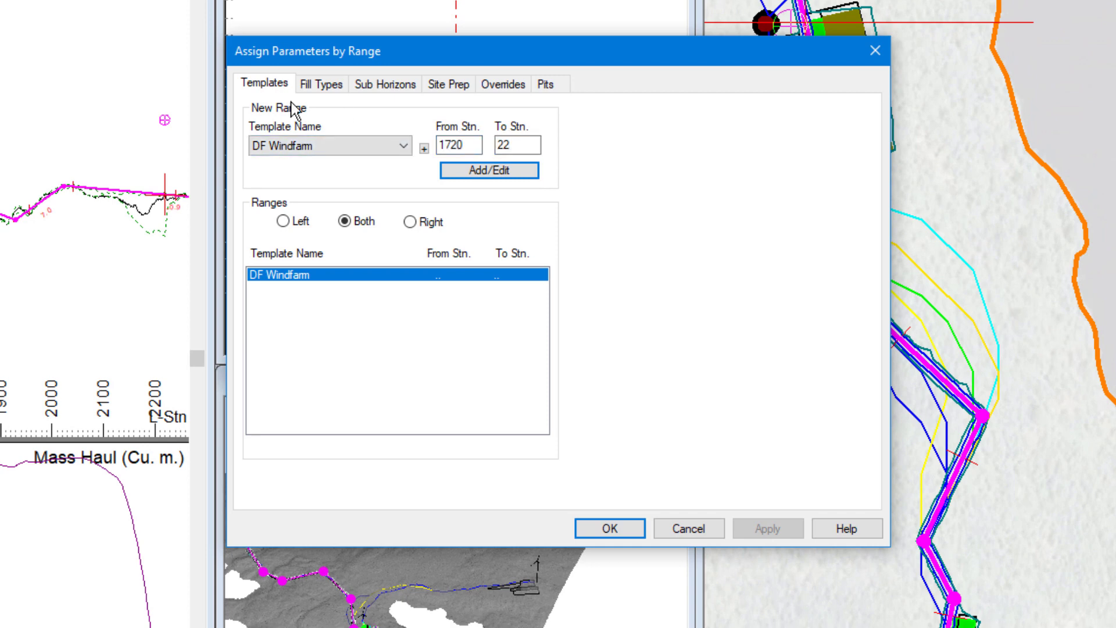
left_click(309, 145)
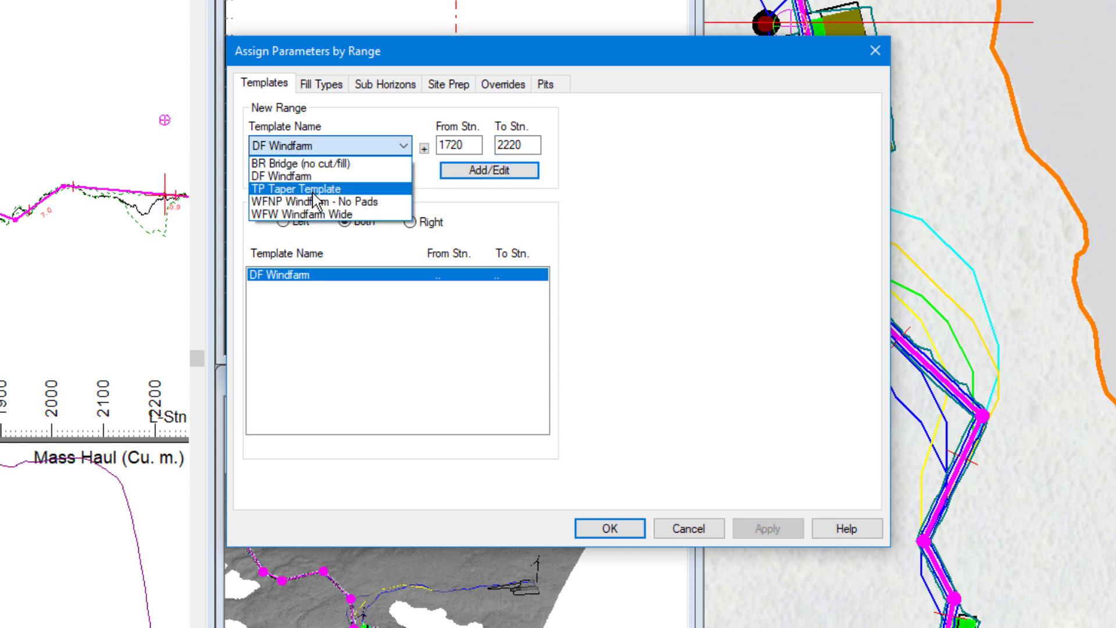
left_click(313, 214)
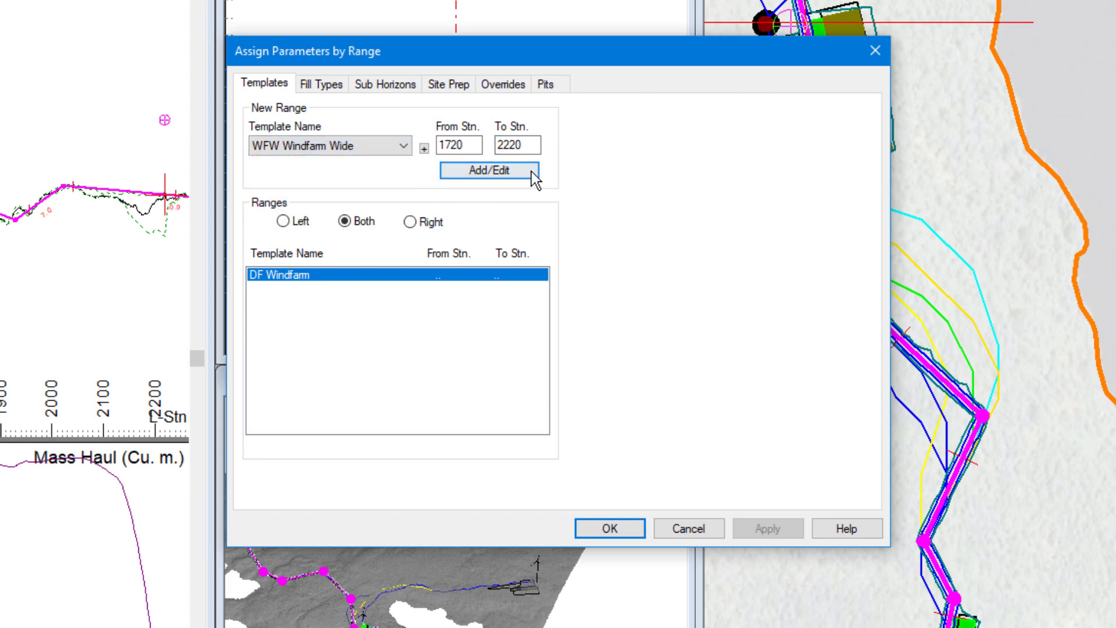
left_click(519, 174)
left_click(611, 526)
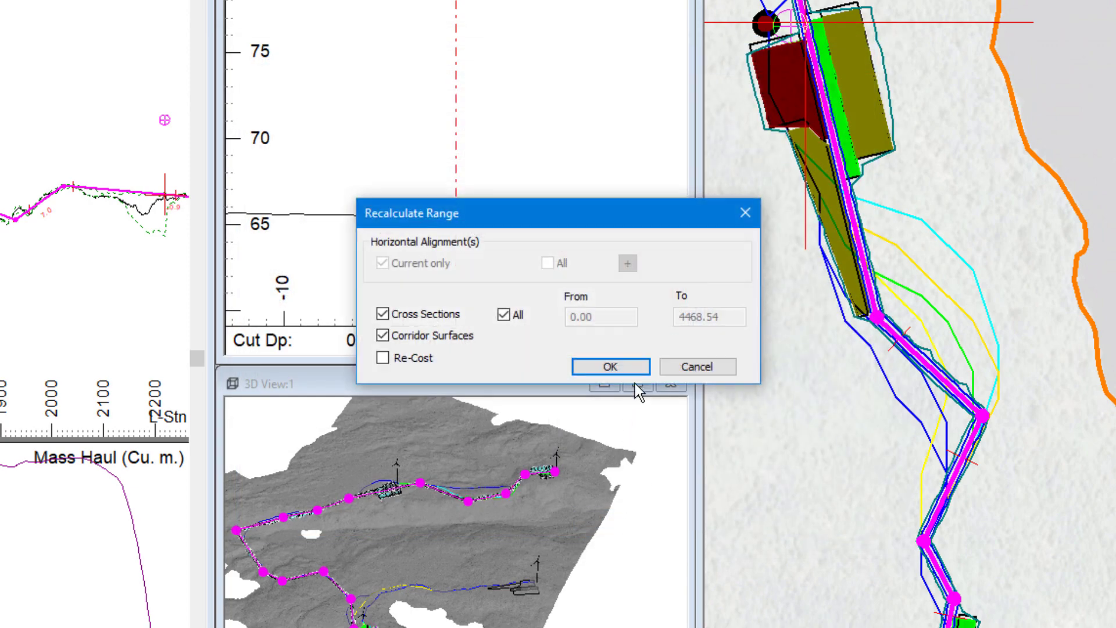
left_click(633, 365)
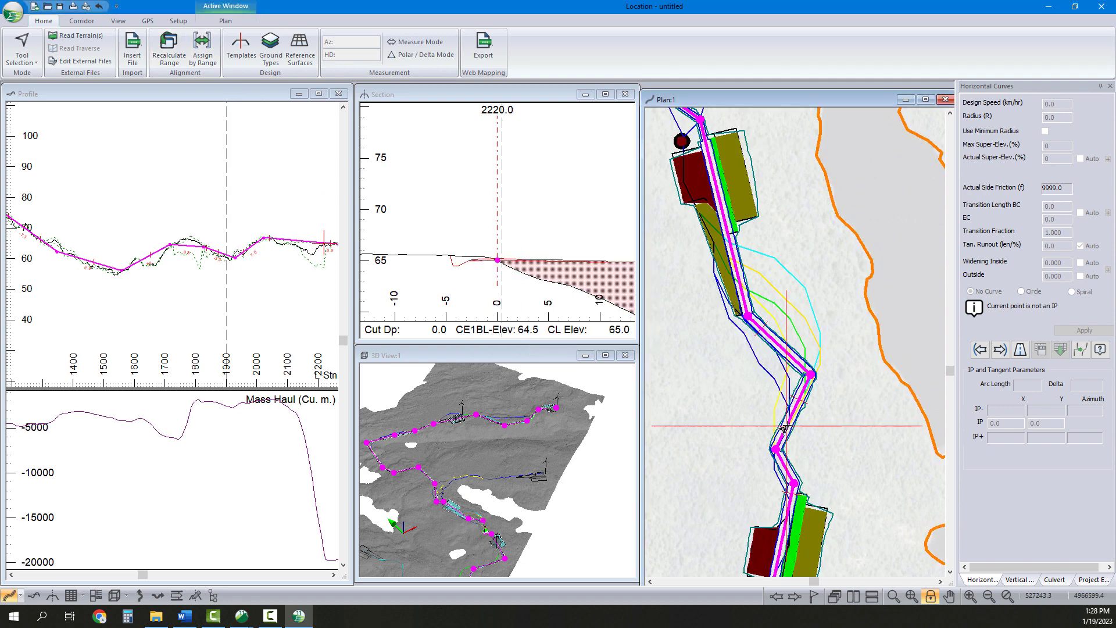
Step: Move the profile's vertical intersection point near station 1930 to about station 1916.5 at elevation 60.9
left_click(314, 247)
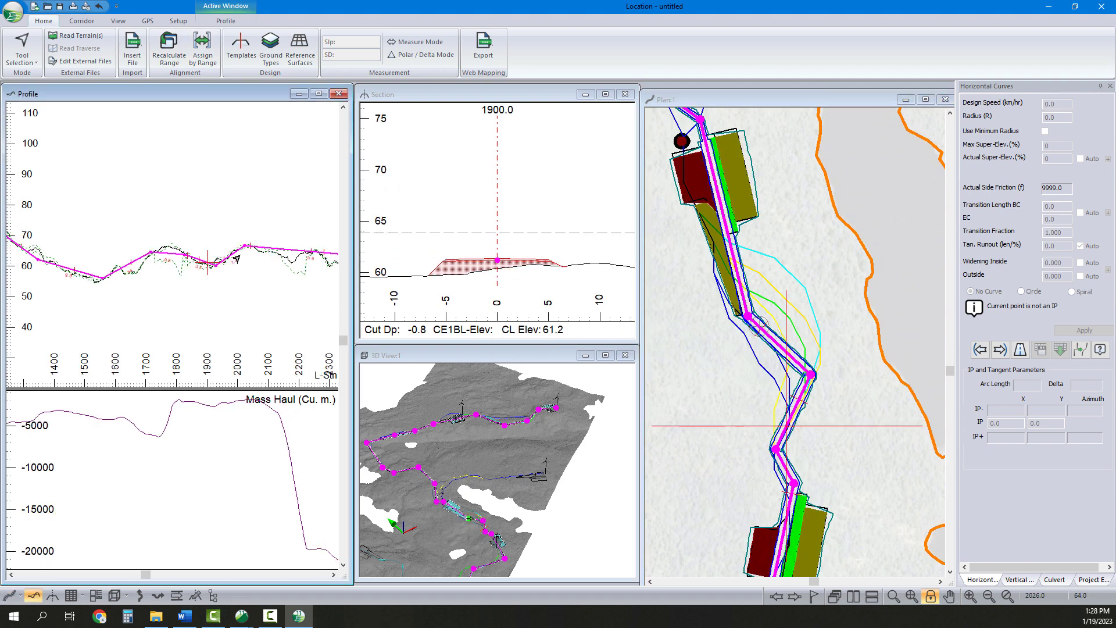
scroll(237, 259, "up", 2)
left_click(205, 271)
right_click(217, 273)
left_click(258, 297)
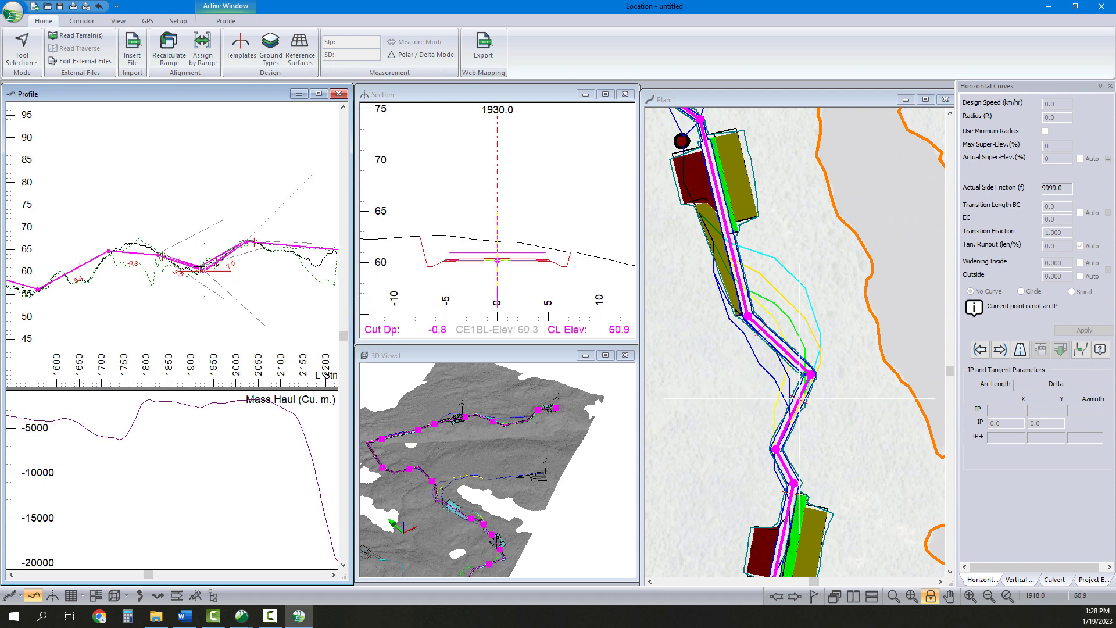
left_click(199, 268)
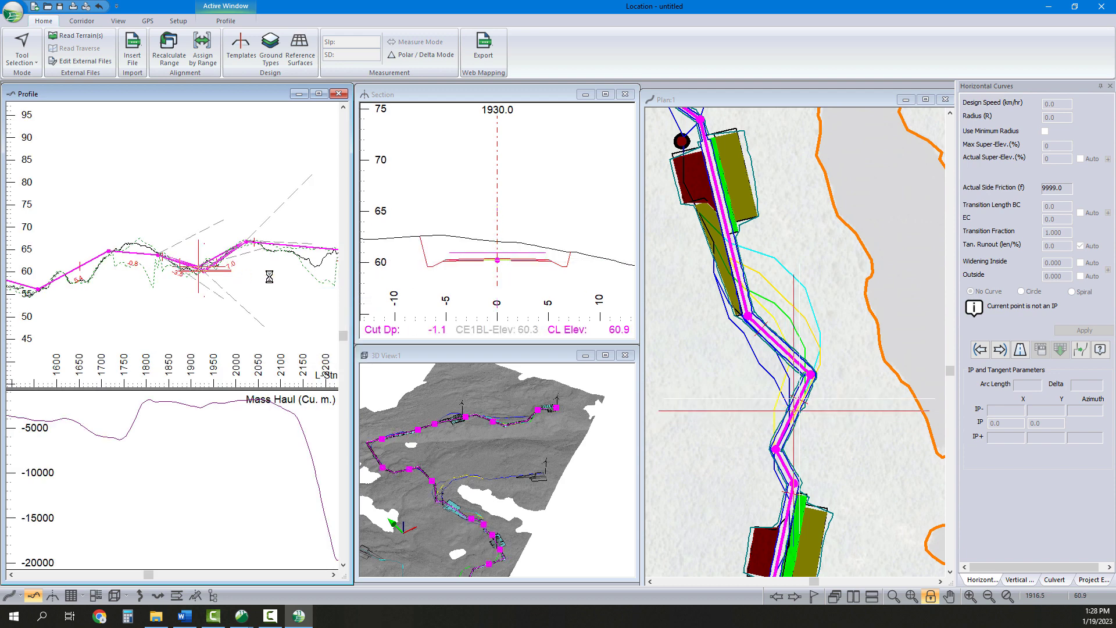
right_click(844, 311)
left_click(857, 319)
Step: Pick the alignment point beside the northern turbine pad in plan to read its station
scroll(812, 343, "down", 3)
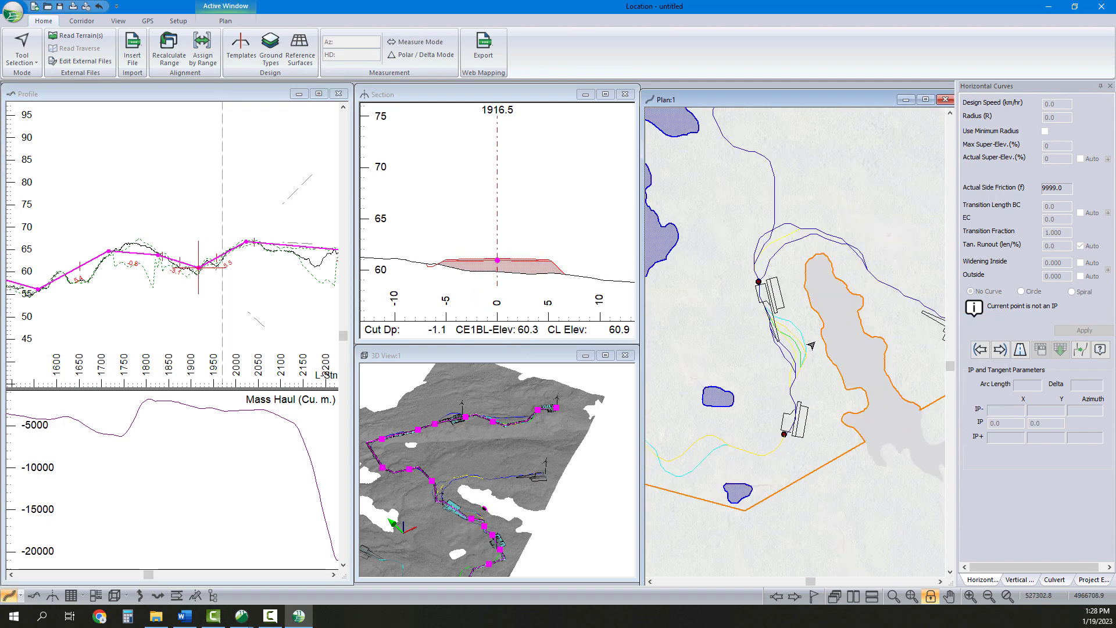
scroll(841, 352, "up", 5)
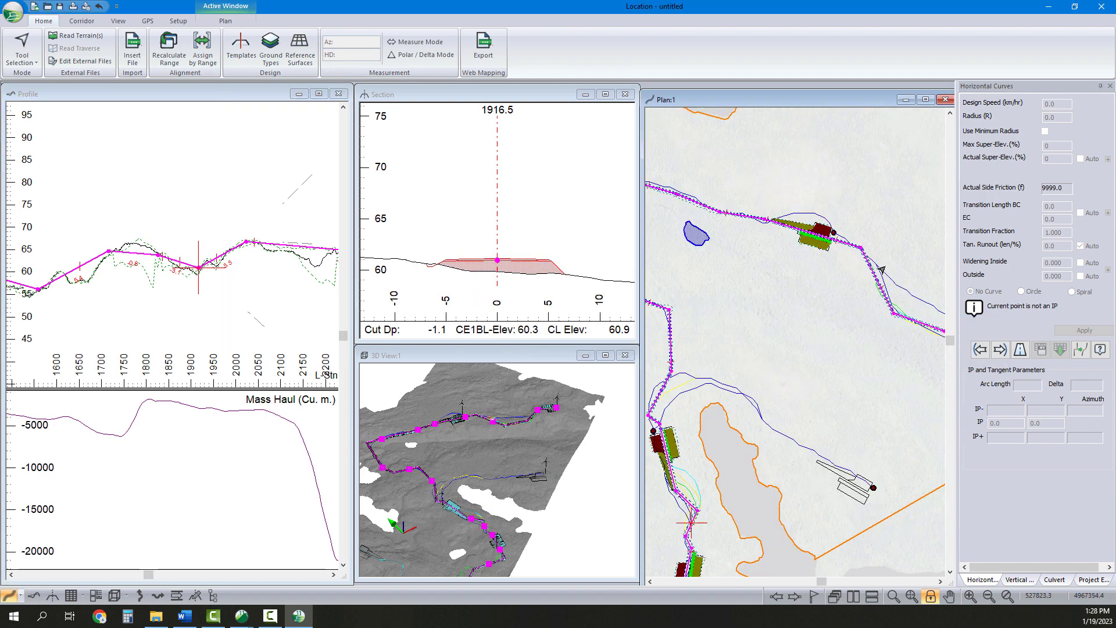
middle_click_drag(822, 301, 825, 311)
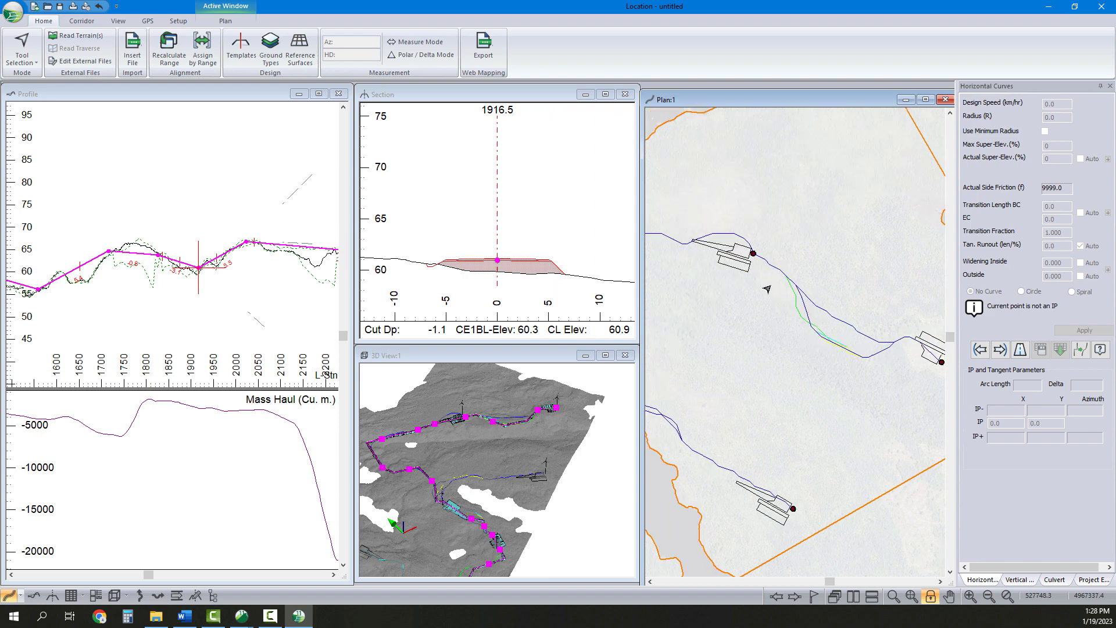
left_click(730, 251)
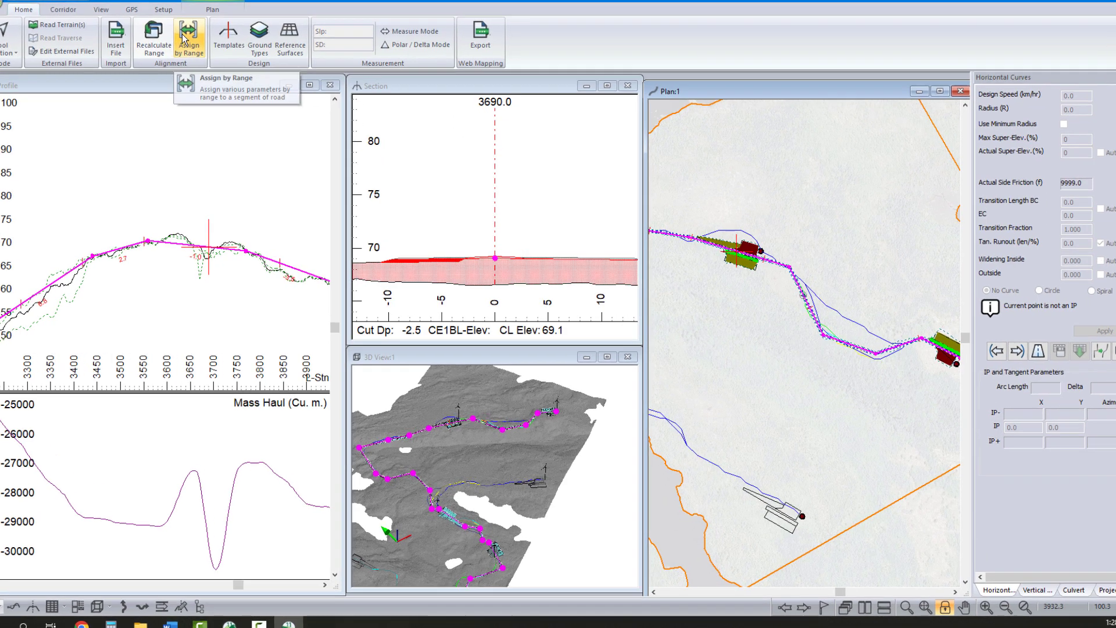
Step: Assign the WFW Windfarm Wide template from station 3690 to the alignment's end and recalculate the cross sections and corridor surfaces
left_click(202, 49)
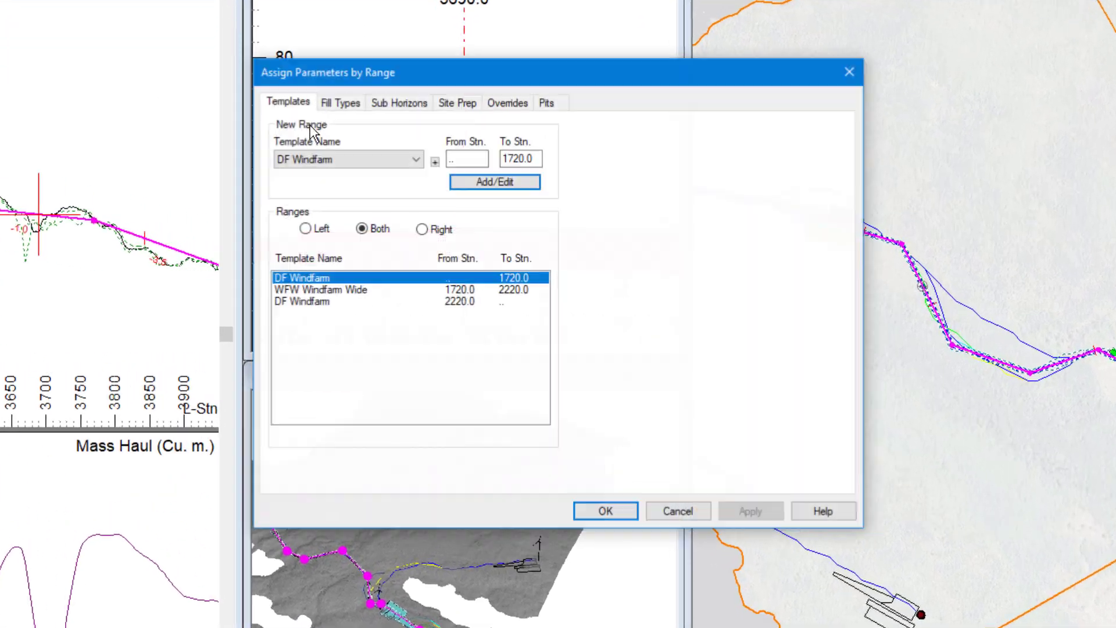
left_click(453, 143)
left_click(418, 287)
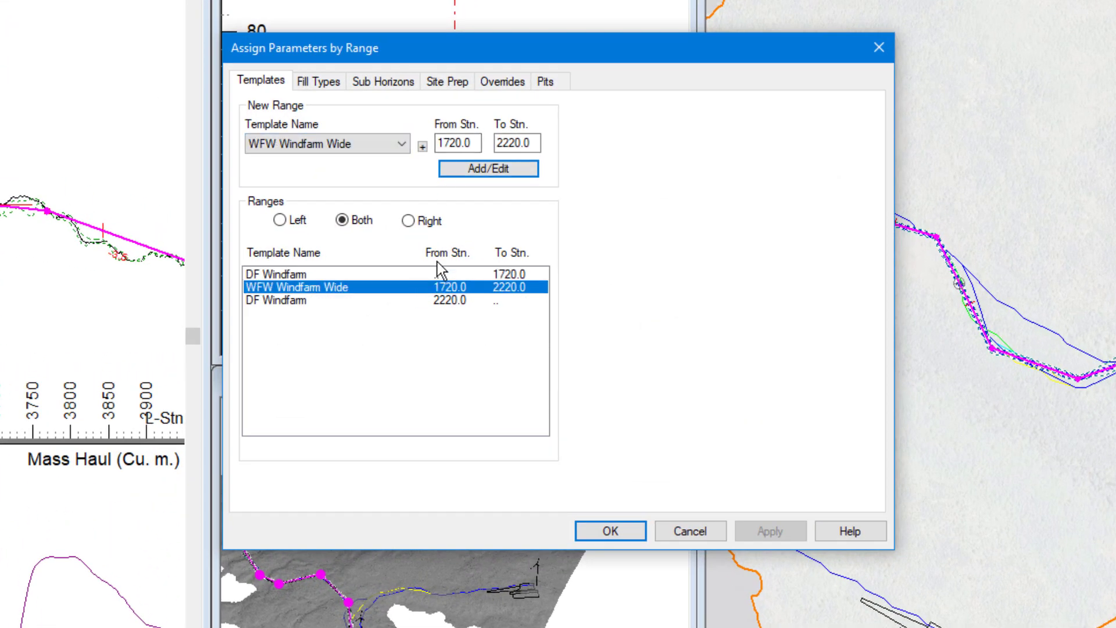
double_click(477, 144)
type("3690")
key("Tab")
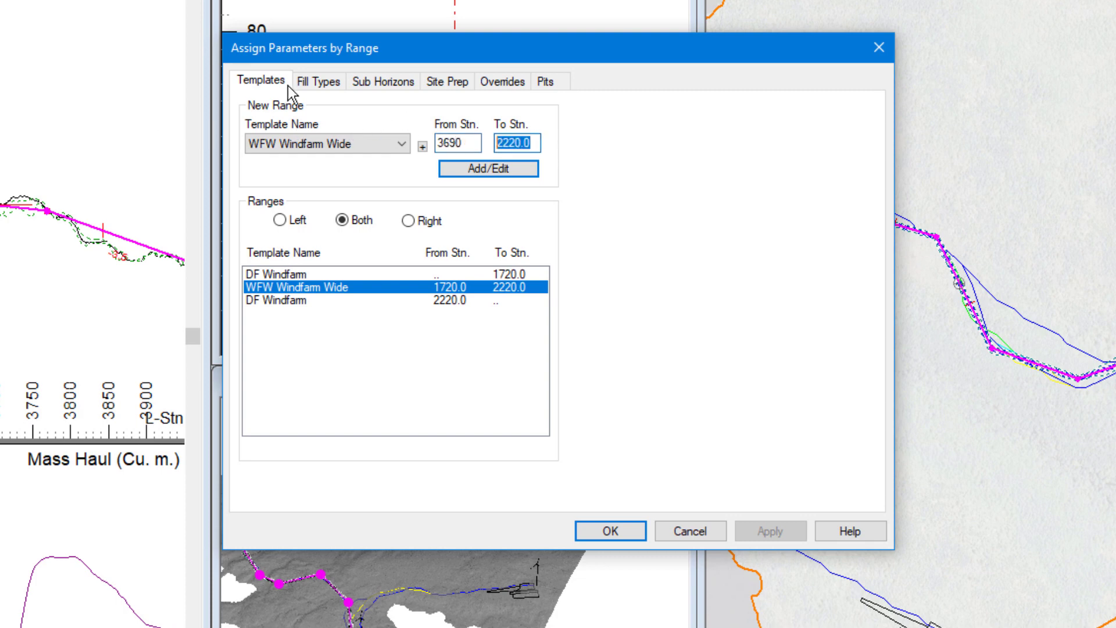
type("..")
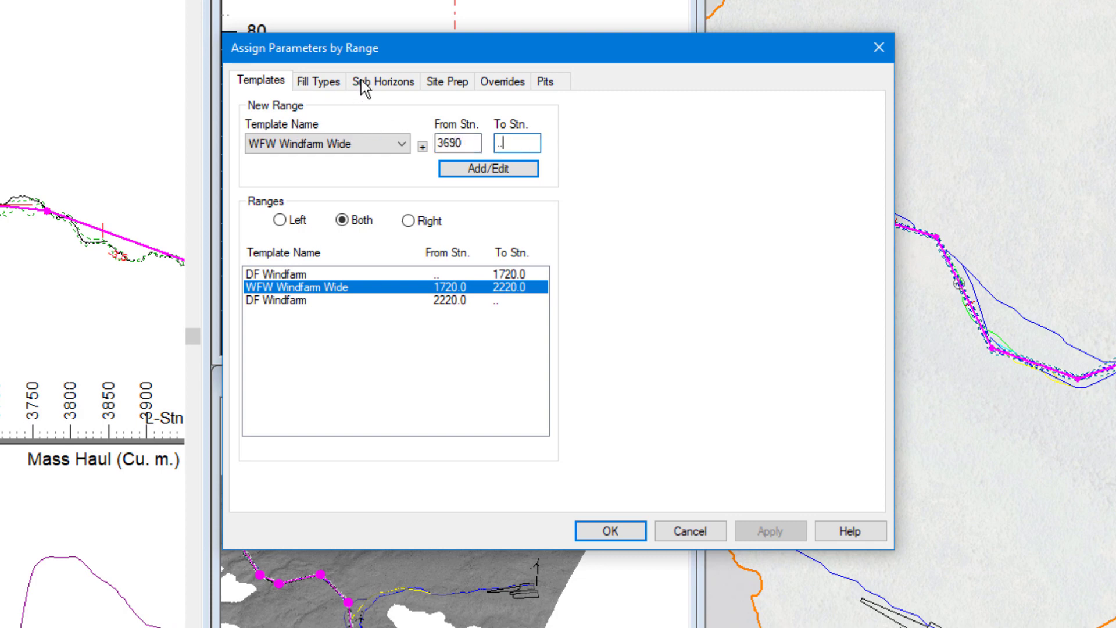
left_click(488, 168)
left_click(608, 529)
left_click(587, 366)
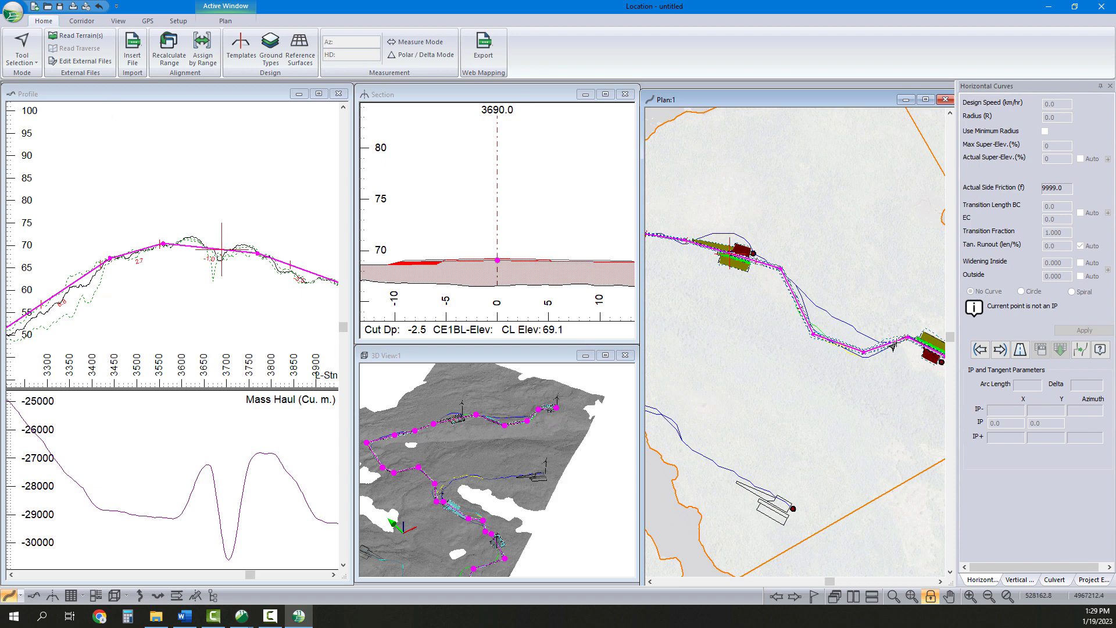
Step: Inspect the recalculated road and the turbine pads along it in the 3D view
left_click(525, 448)
scroll(526, 447, "up", 2)
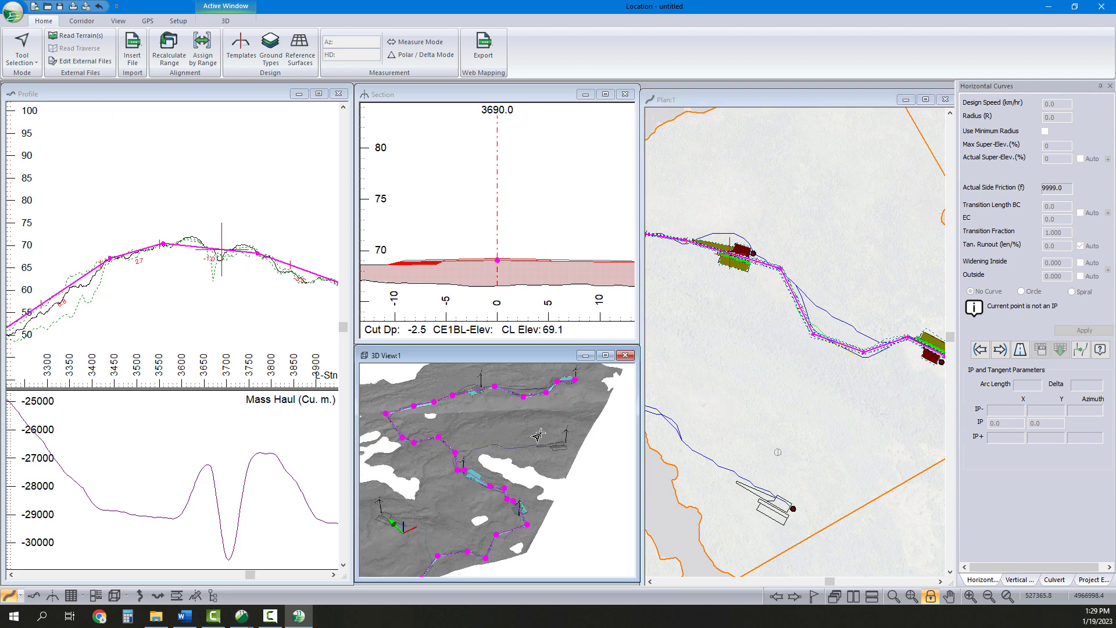
scroll(527, 446, "down", 5)
scroll(532, 429, "up", 1)
scroll(533, 418, "up", 2)
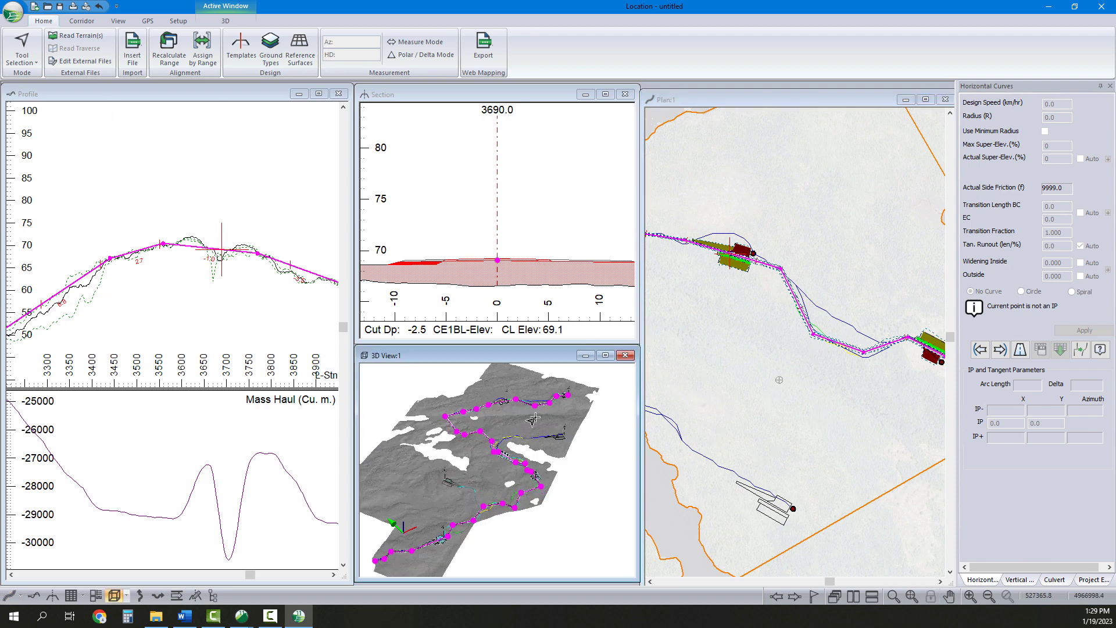
scroll(536, 410, "up", 3)
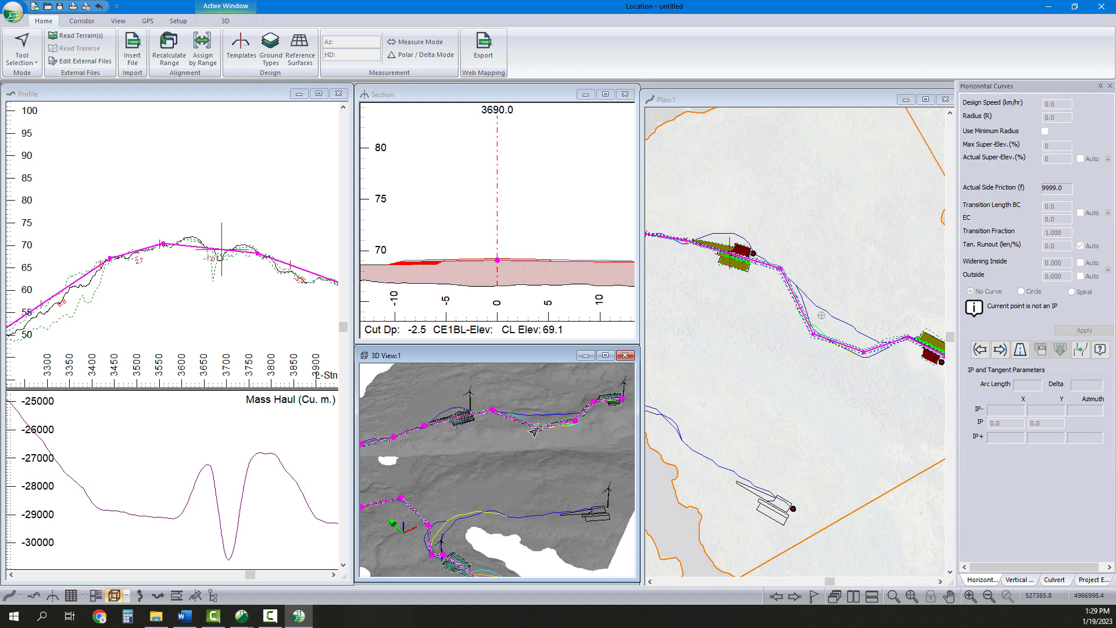
Step: Set the overburden removal depth from topo to 0.2, with both outside limits referenced to Template code - base
scroll(539, 434, "up", 3)
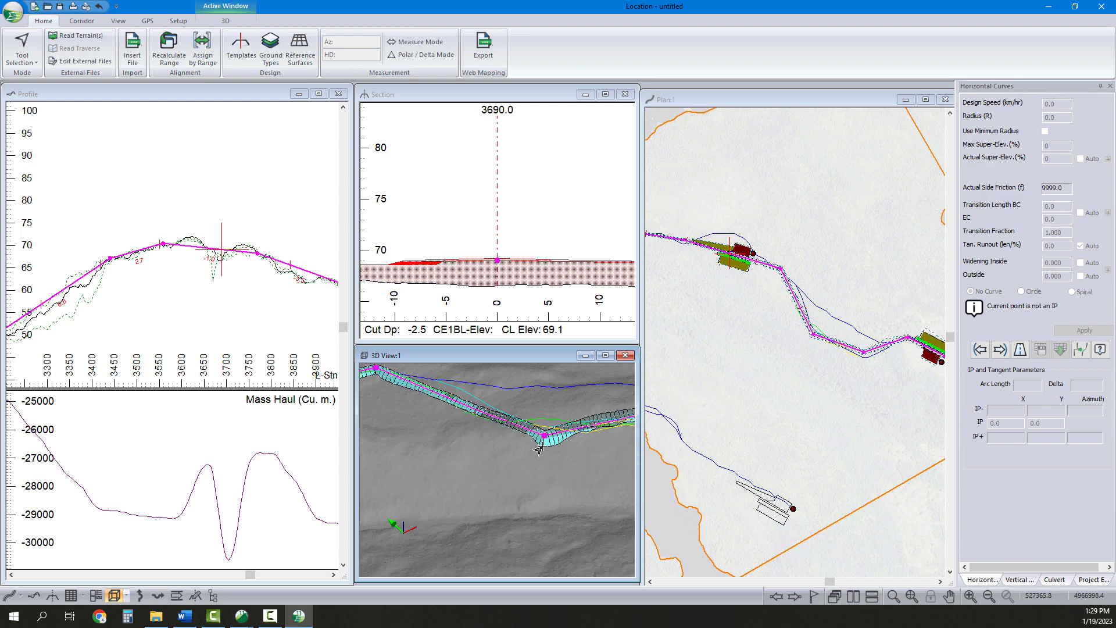
scroll(599, 444, "down", 3)
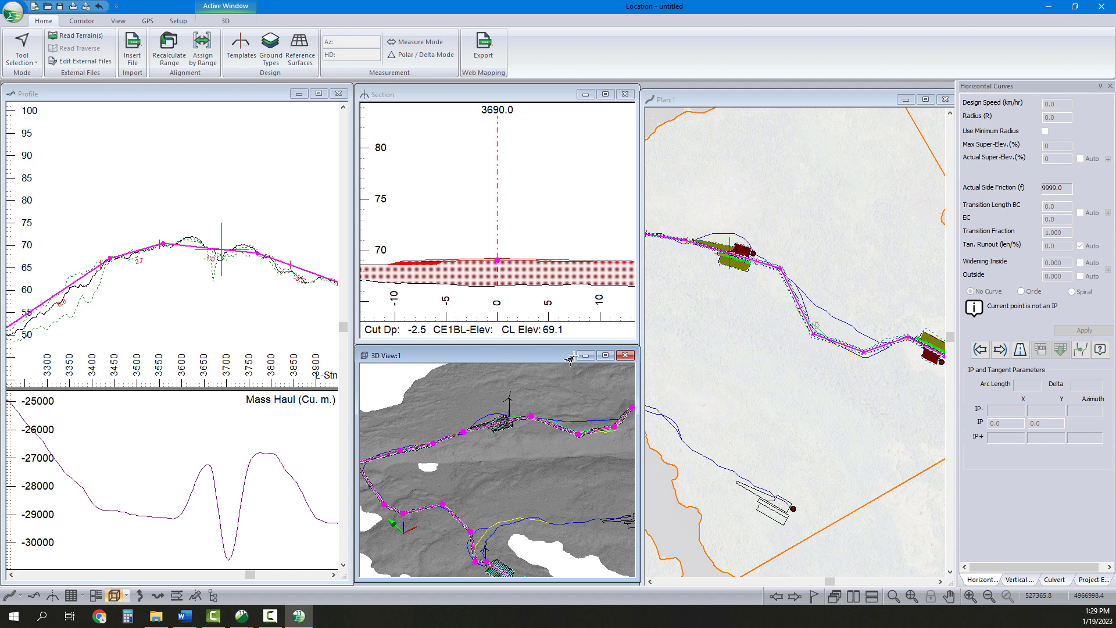
scroll(497, 285, "down", 1)
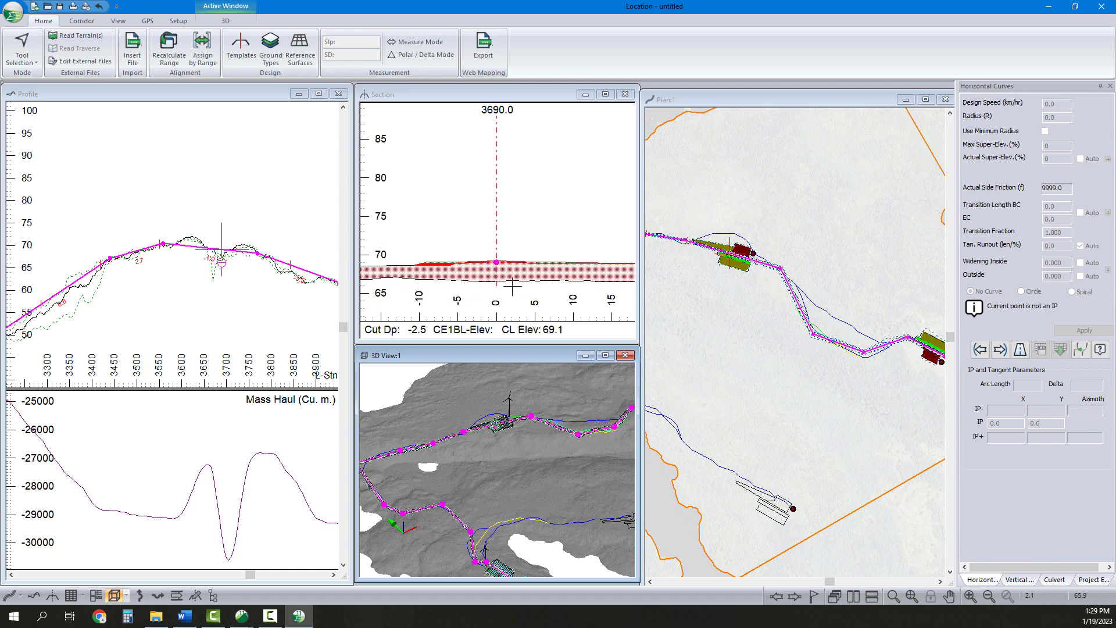
left_click(874, 361)
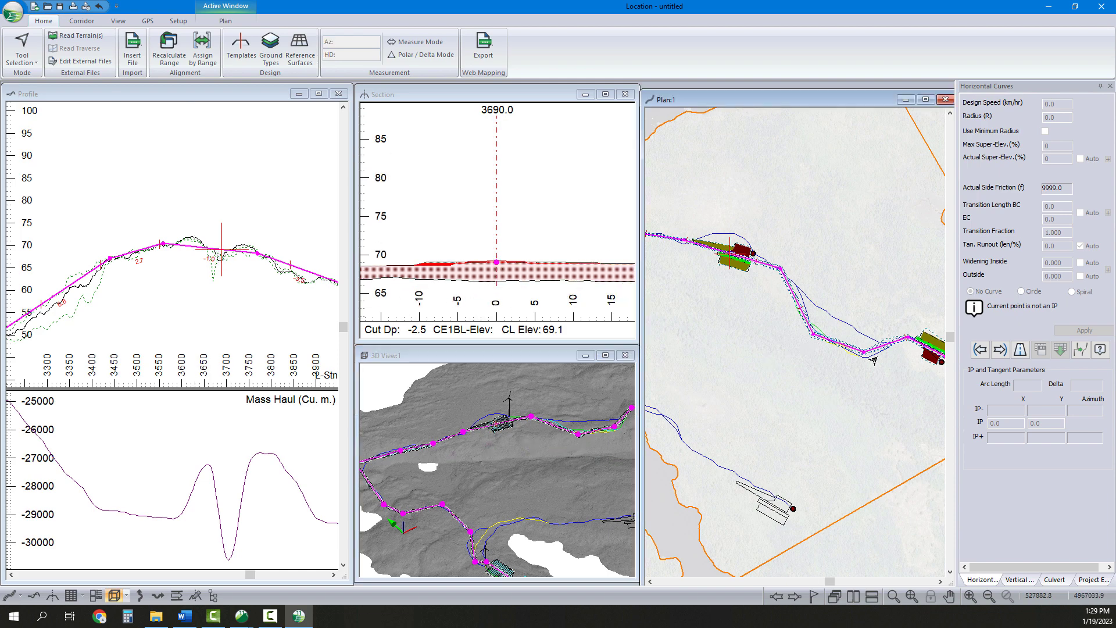
scroll(874, 360, "down", 3)
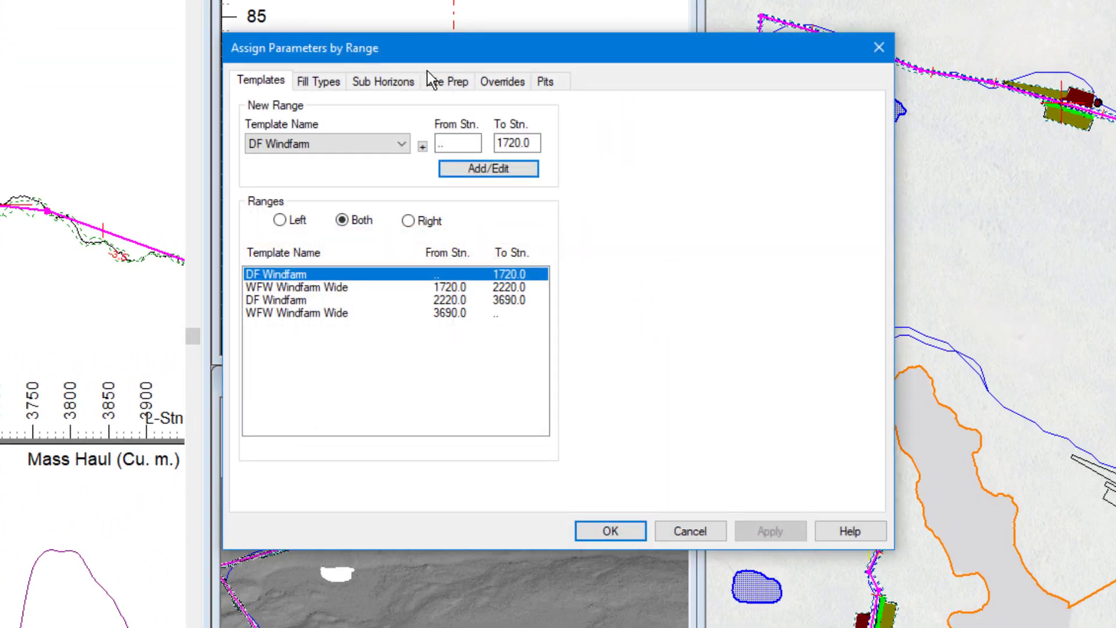
left_click(447, 80)
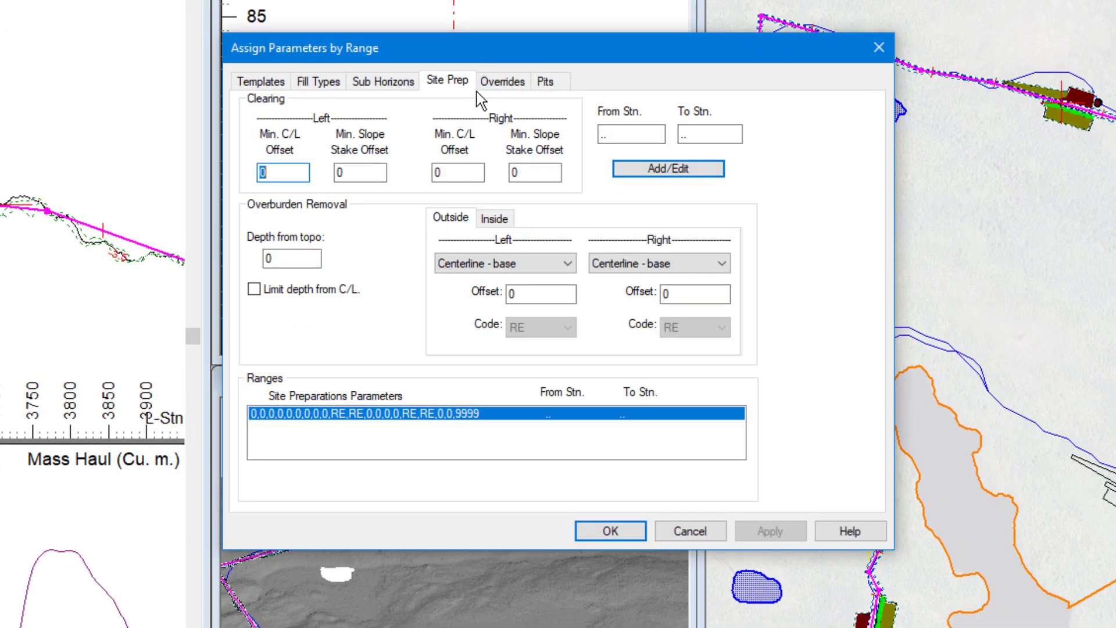
left_click(549, 266)
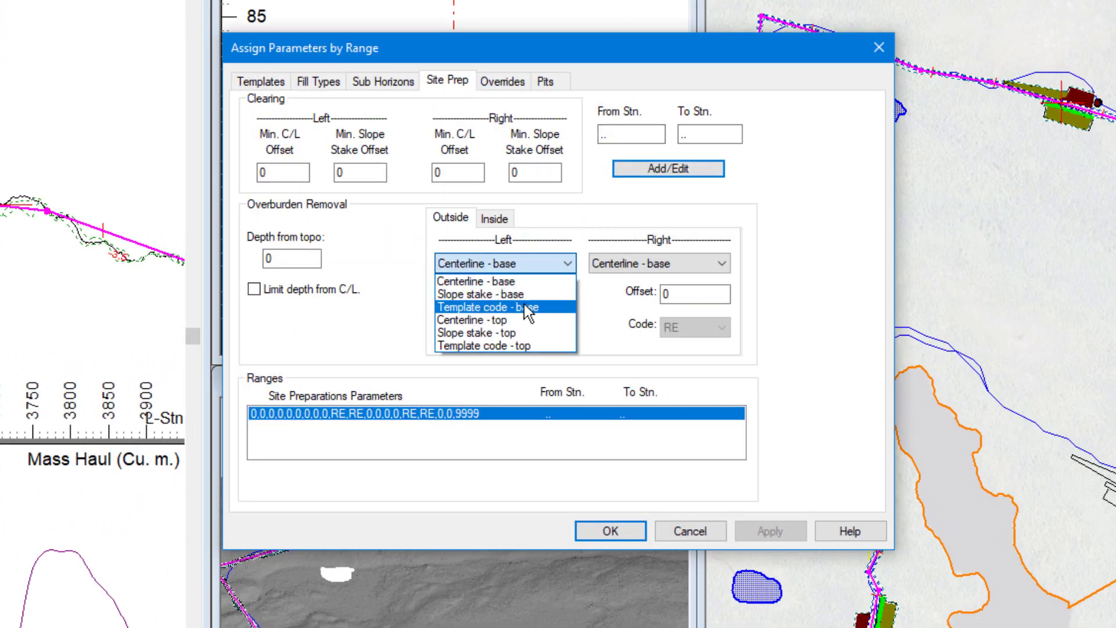
left_click(527, 308)
left_click(626, 266)
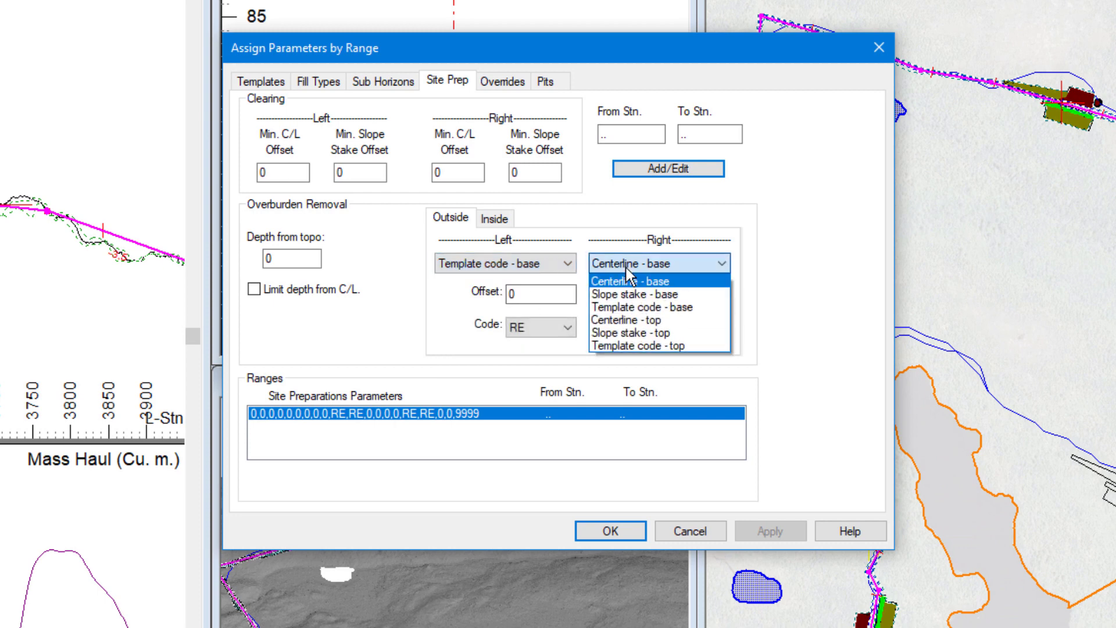
left_click(626, 306)
left_click(274, 260)
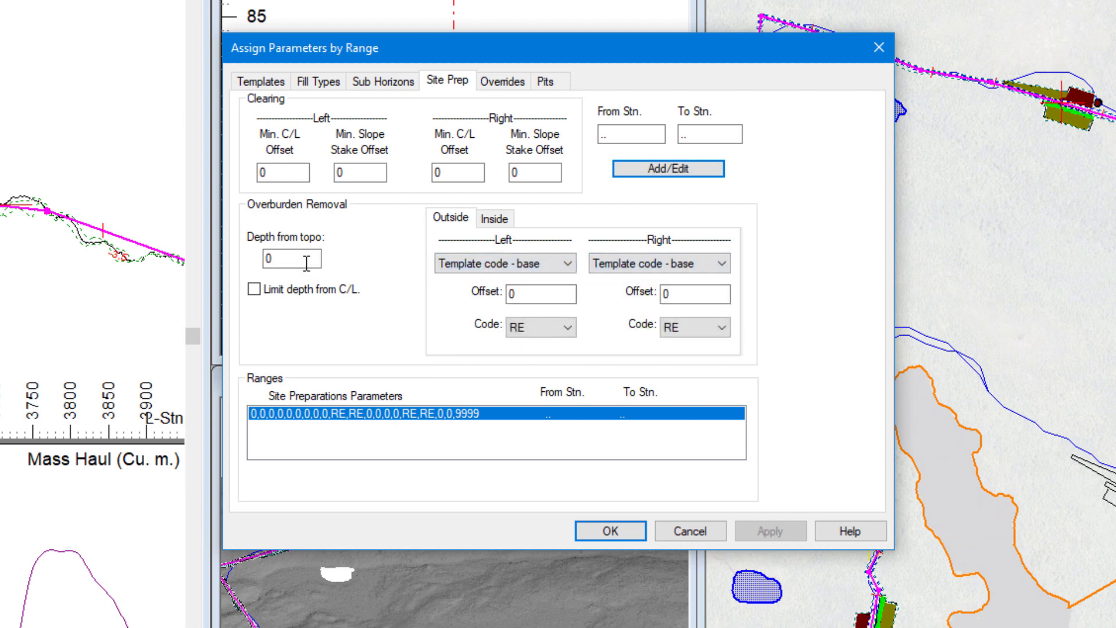
Step: Set the clearing on both sides to a minimum centerline offset of 15 and a minimum slope stake offset of 3
double_click(300, 172)
type("15")
key("Tab")
key("Tab")
type("15")
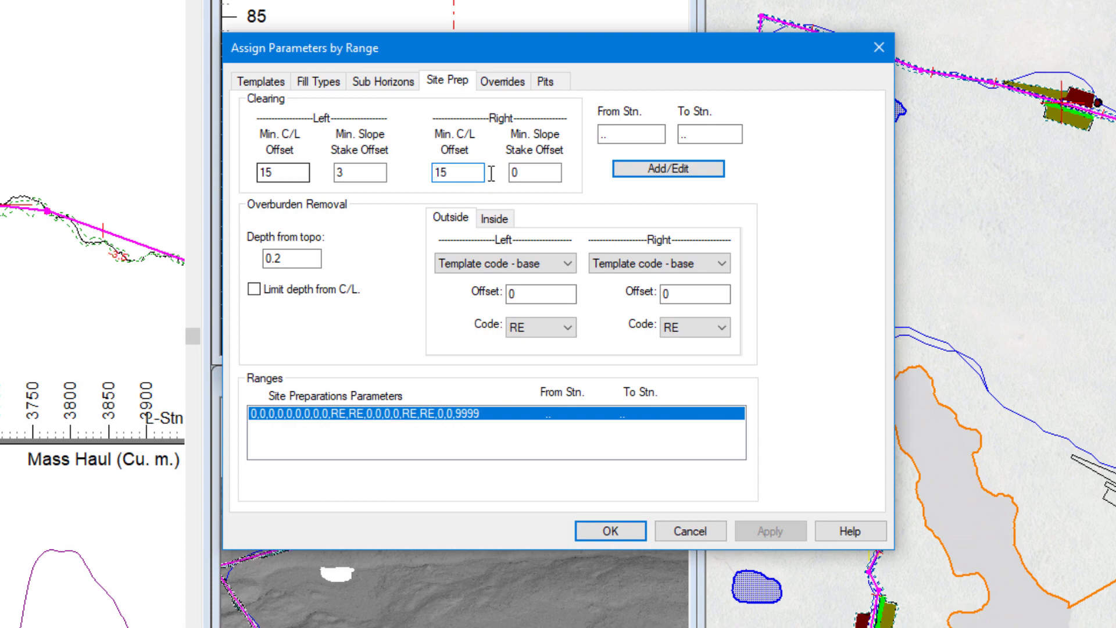
key("Tab")
type("3")
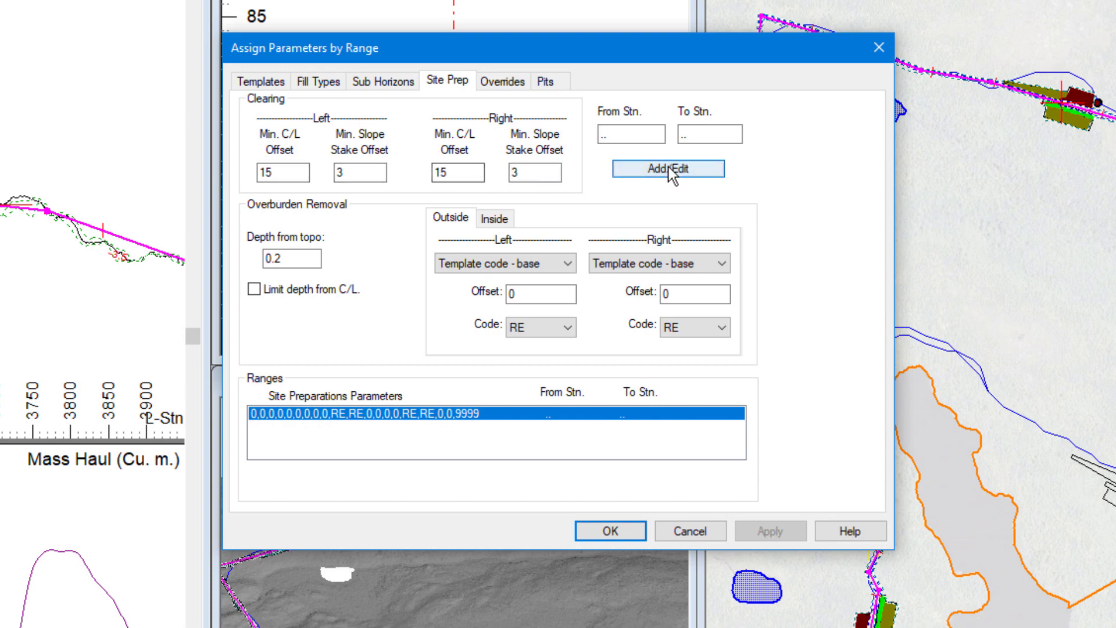
Step: Apply the site preparation parameters to the whole alignment and recalculate all cross sections and corridor surfaces
left_click(669, 168)
left_click(618, 530)
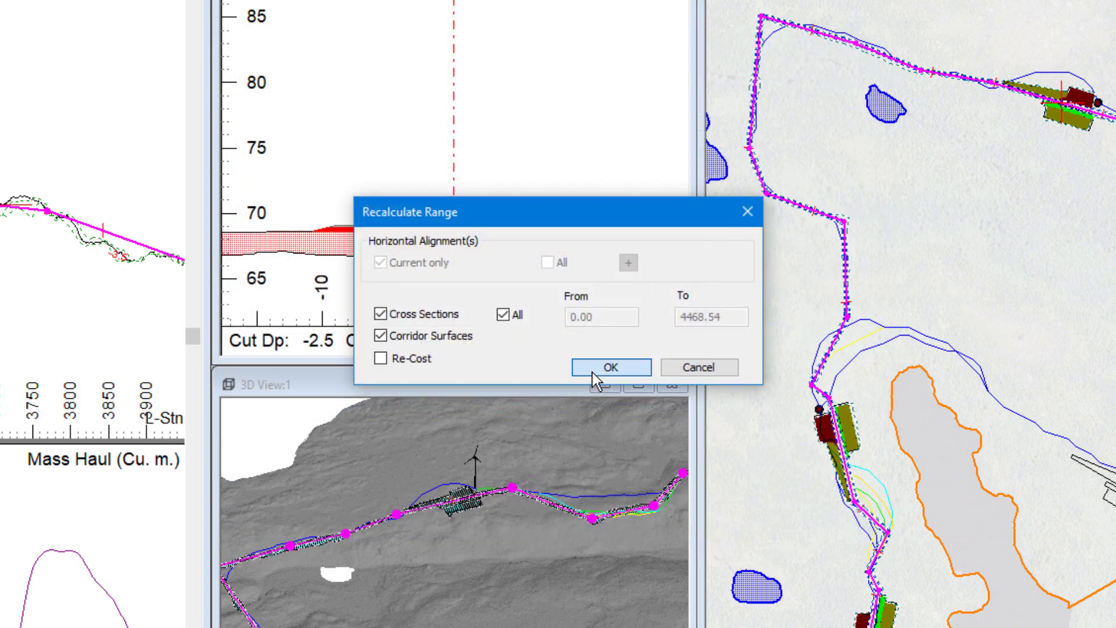
left_click(597, 368)
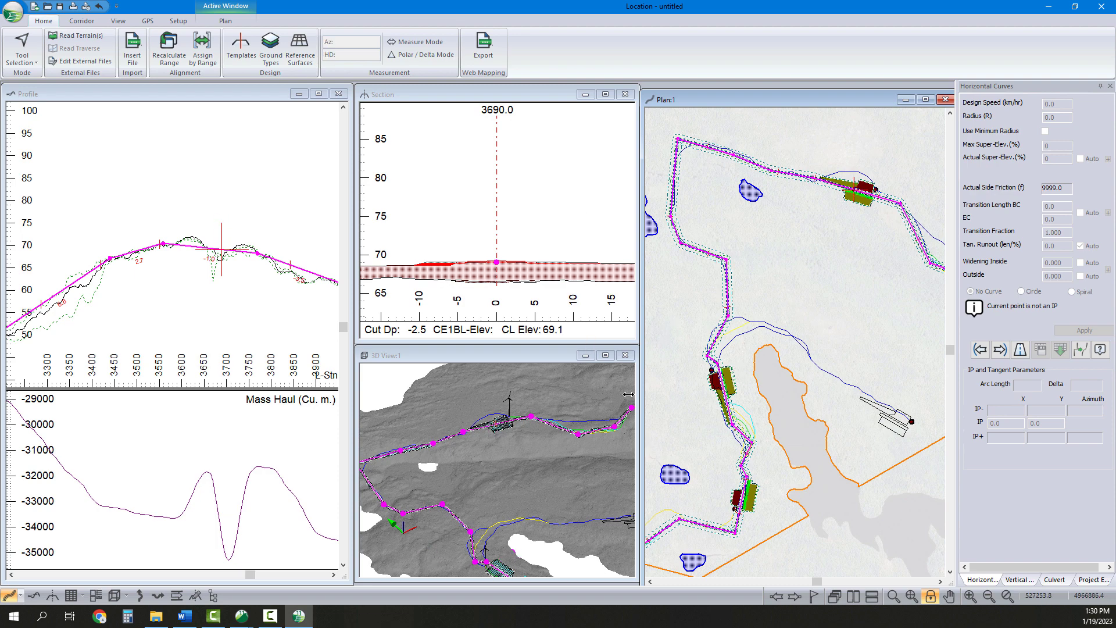
Step: Examine the turbine pad and the road joining it up close in the 3D view
left_click(561, 482)
scroll(558, 482, "down", 3)
scroll(515, 487, "up", 5)
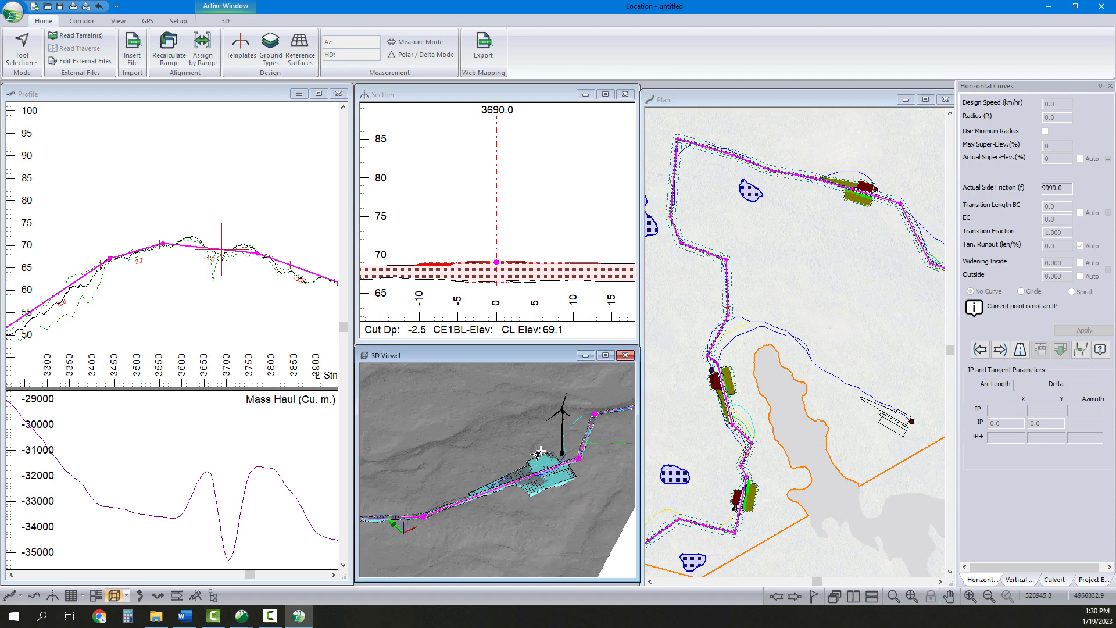
Step: Review the Hard Pan ground type's slopes, expansion factors and costs, and leave the ground types without changes
left_click(270, 50)
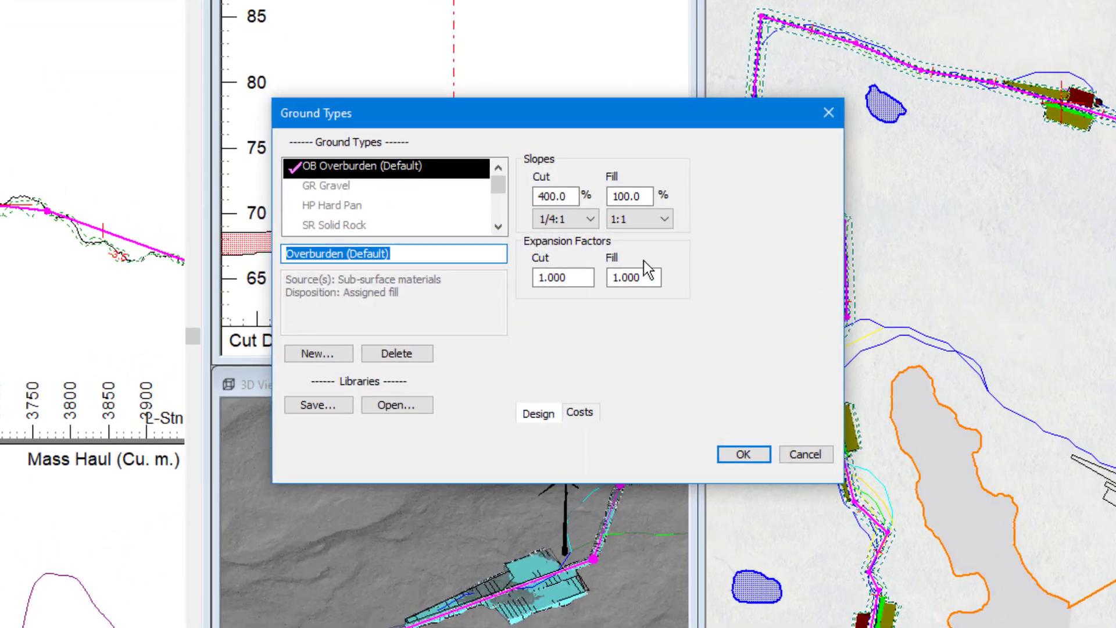
left_click(445, 208)
left_click(441, 224)
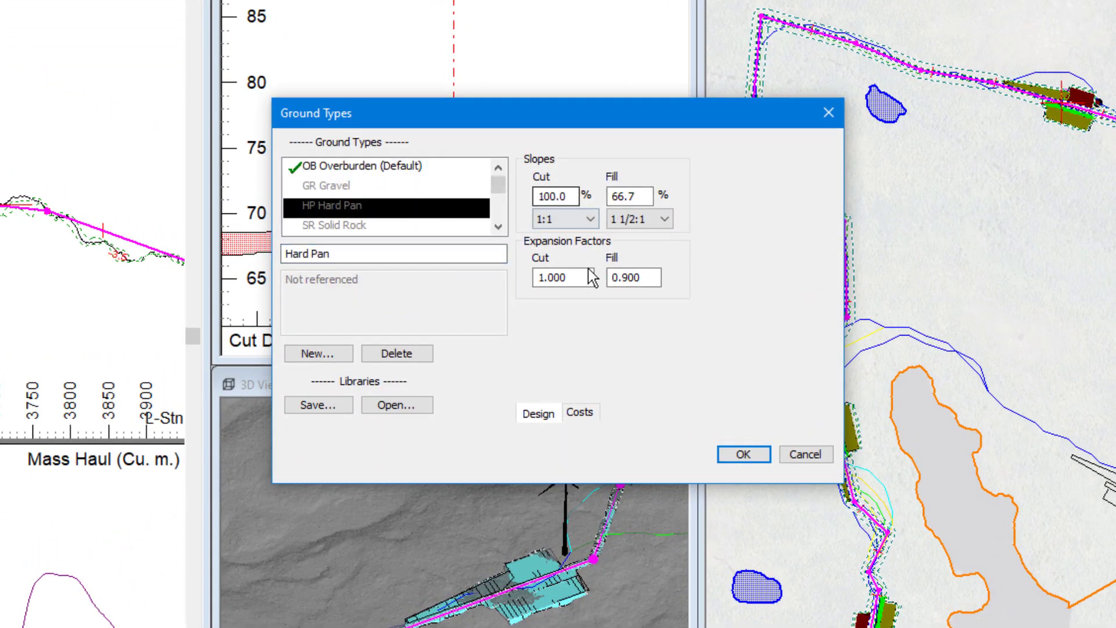
left_click(581, 414)
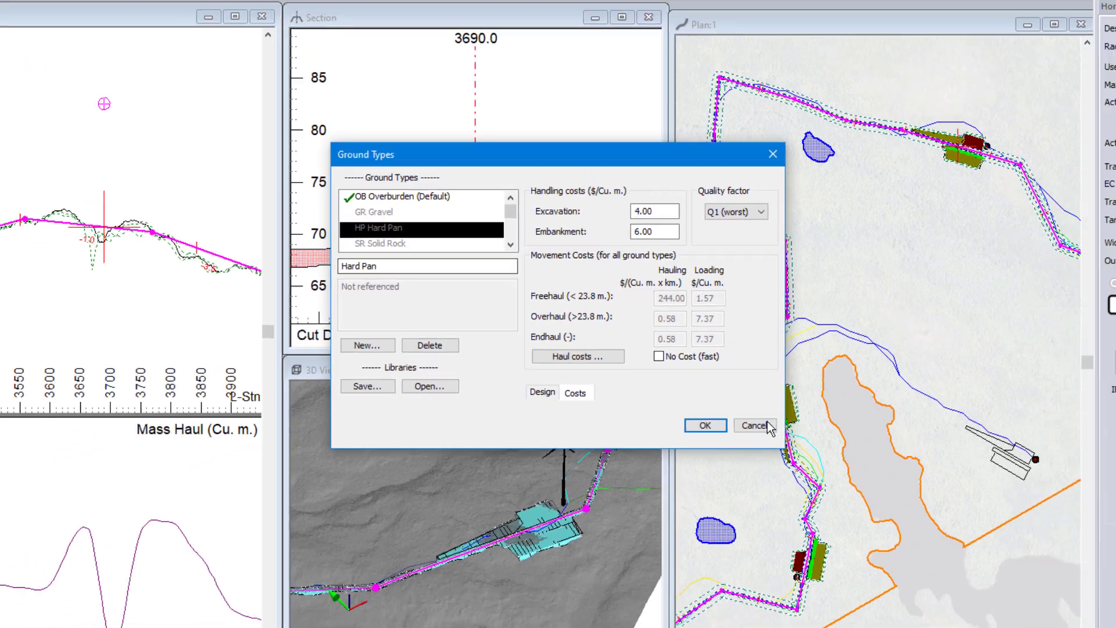
left_click(805, 454)
Step: Pick the road centerline at station 165 near the alignment's start in the 3D view
scroll(502, 264, "down", 2)
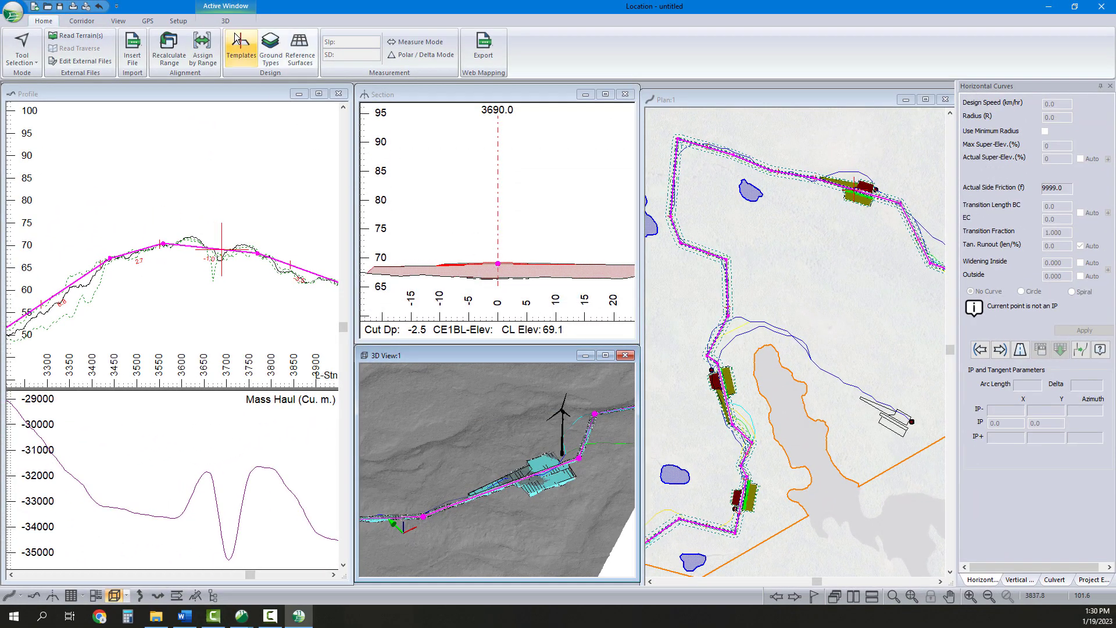
scroll(500, 472, "down", 3)
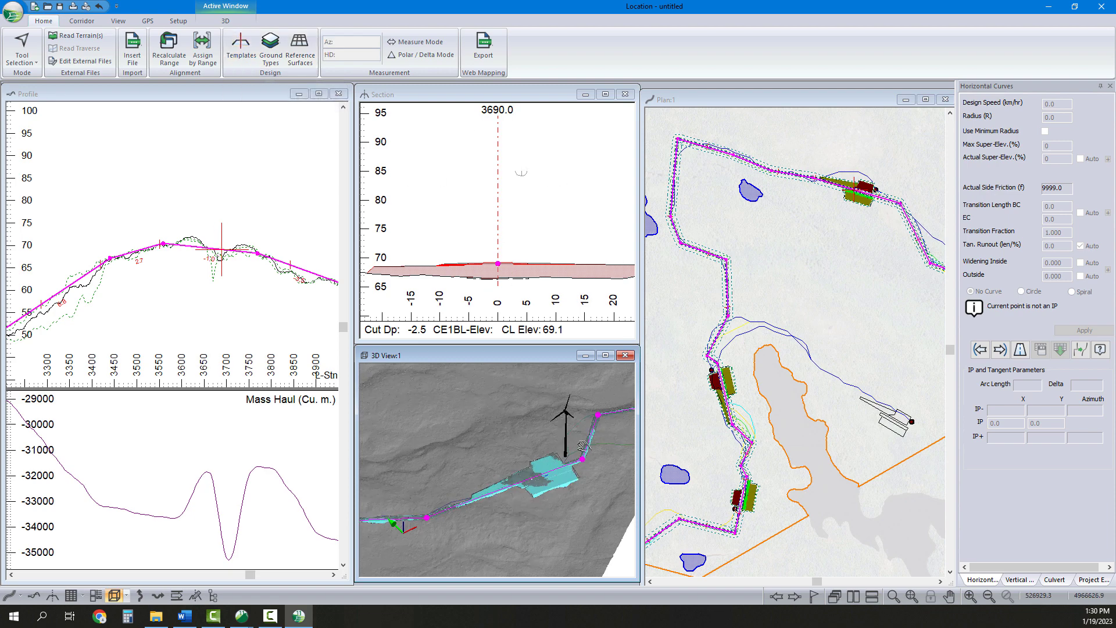
left_click_drag(515, 471, 536, 472)
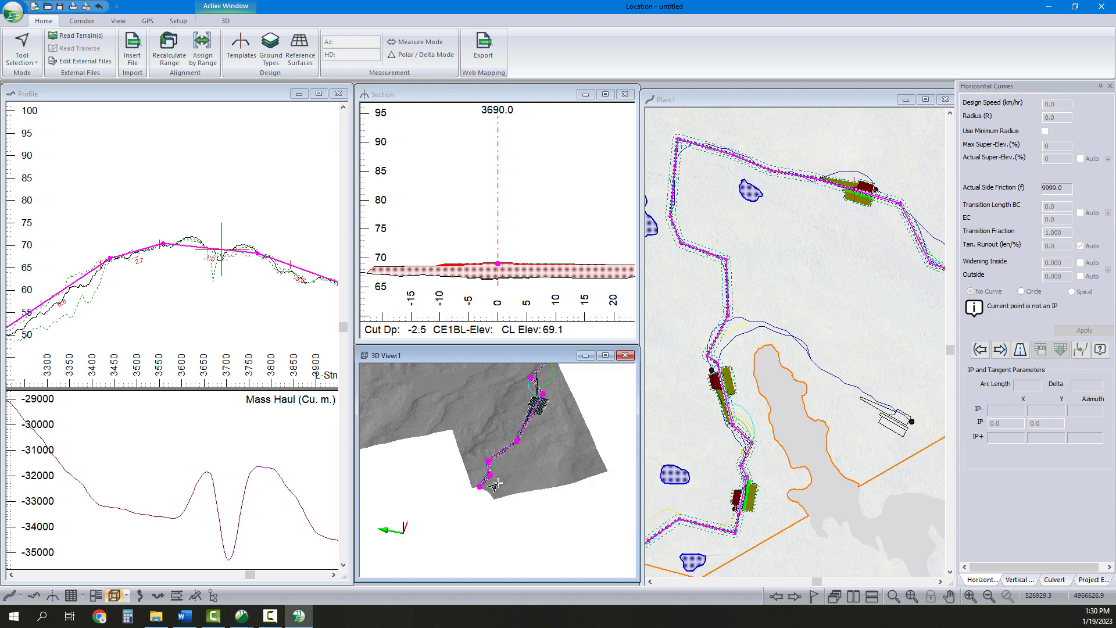
scroll(486, 461, "up", 3)
scroll(489, 461, "up", 1)
middle_click_drag(494, 464, 492, 451)
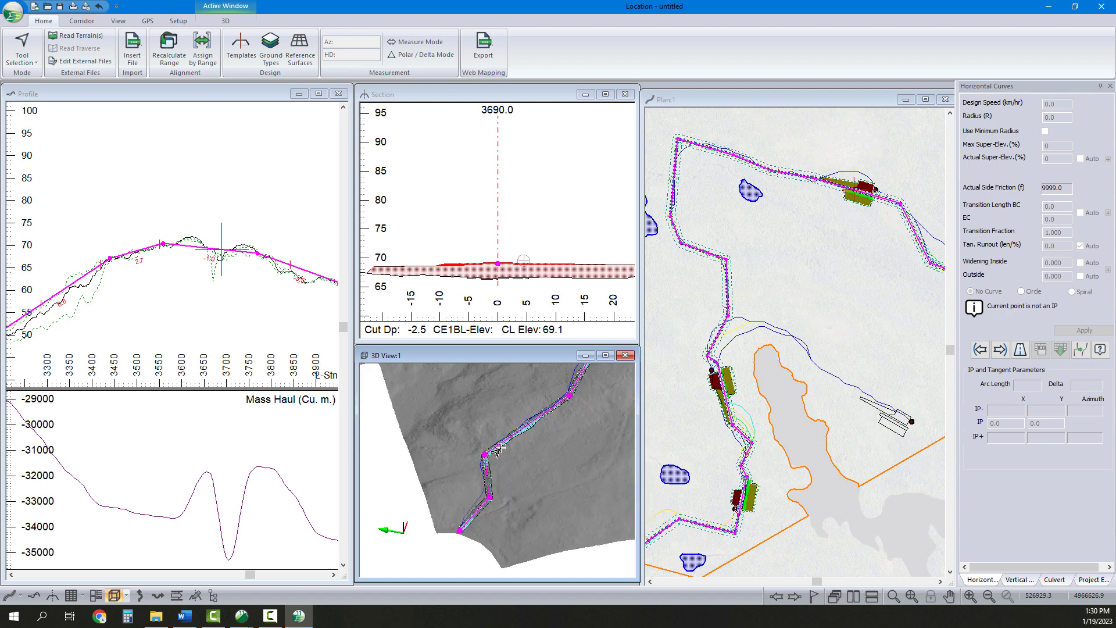
left_click(499, 446)
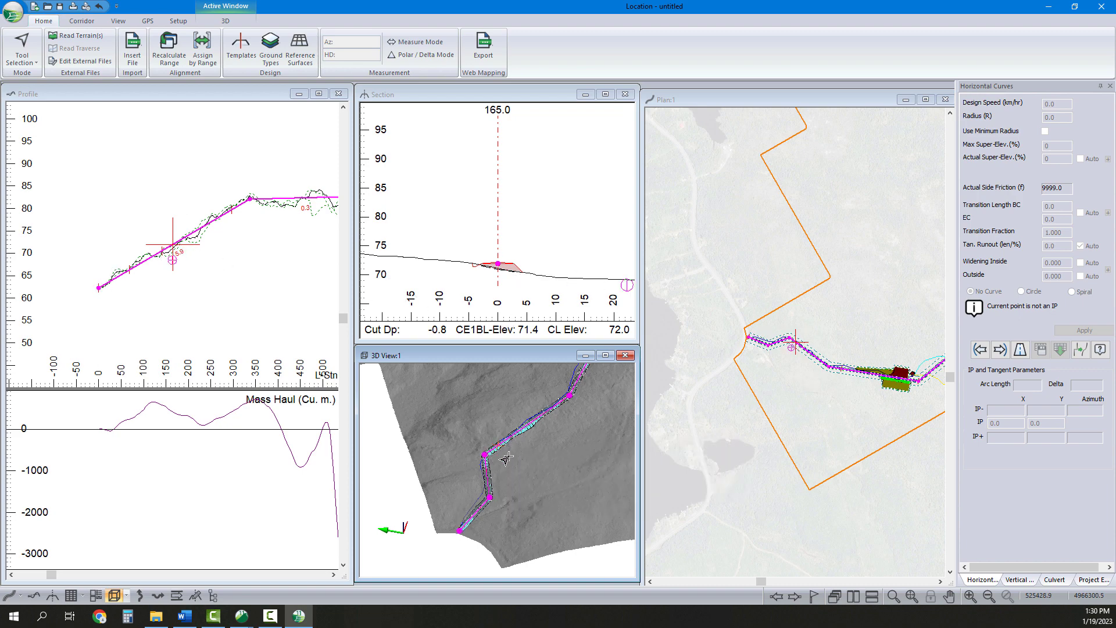
Step: Assign the HP ground layer as sub horizon from the alignment's start to station 165 and recalculate the corridor
left_click(203, 50)
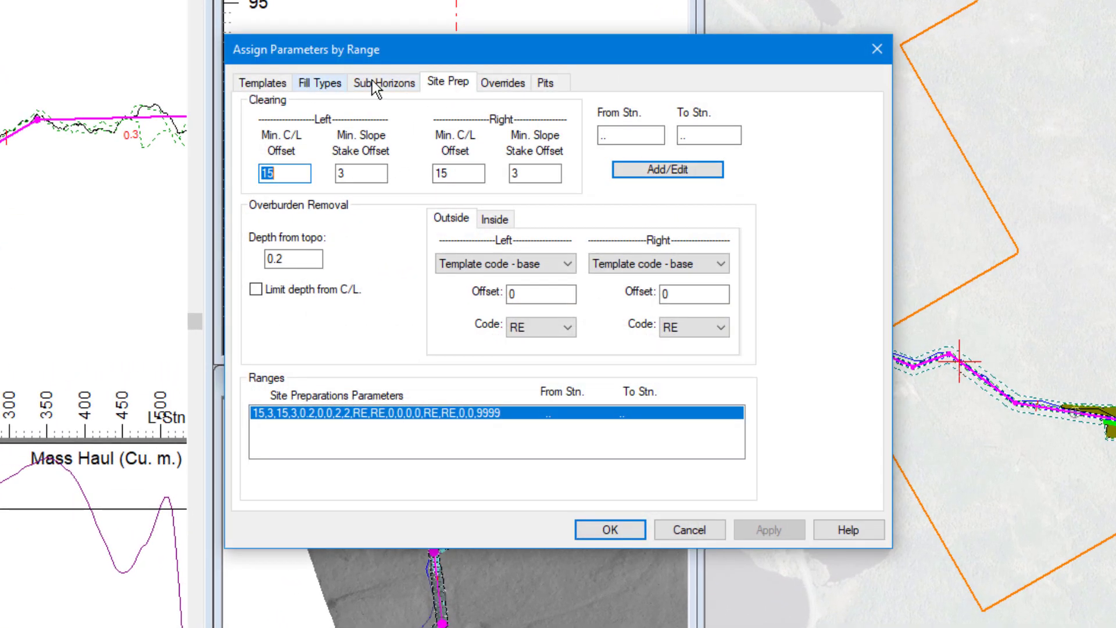
left_click(375, 83)
left_click(527, 144)
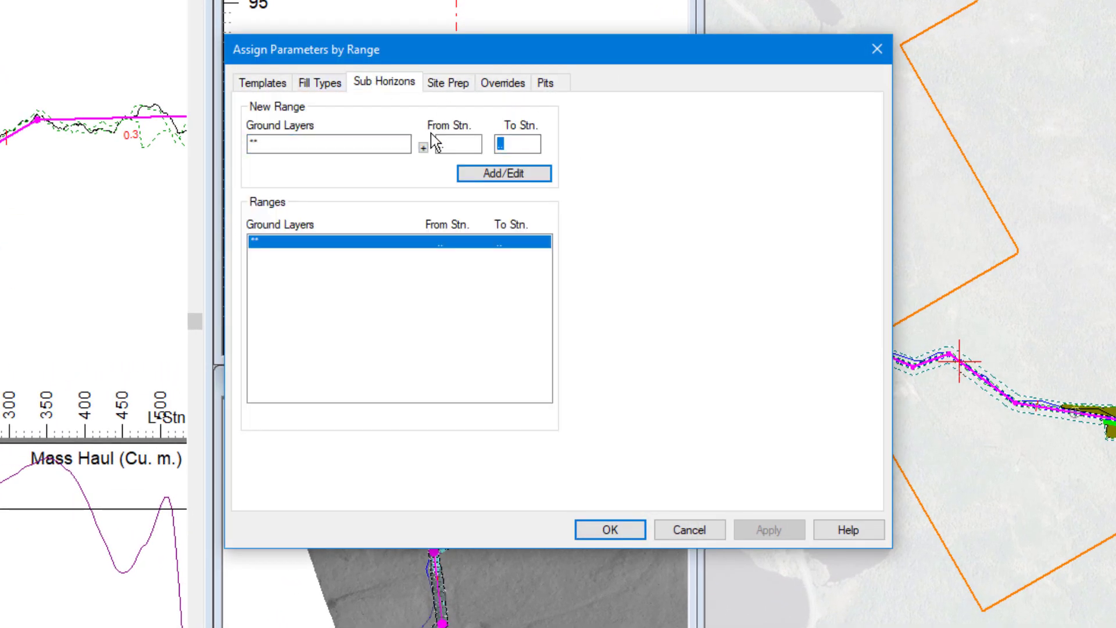
type("165")
left_click(384, 143)
left_click_drag(385, 143, 250, 144)
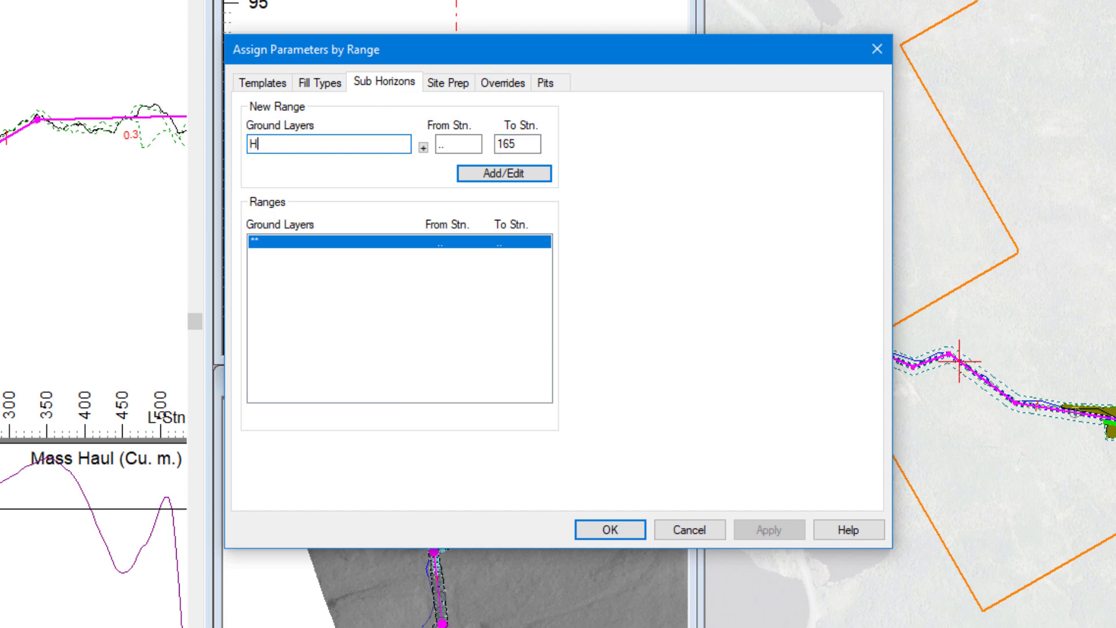
left_click(520, 174)
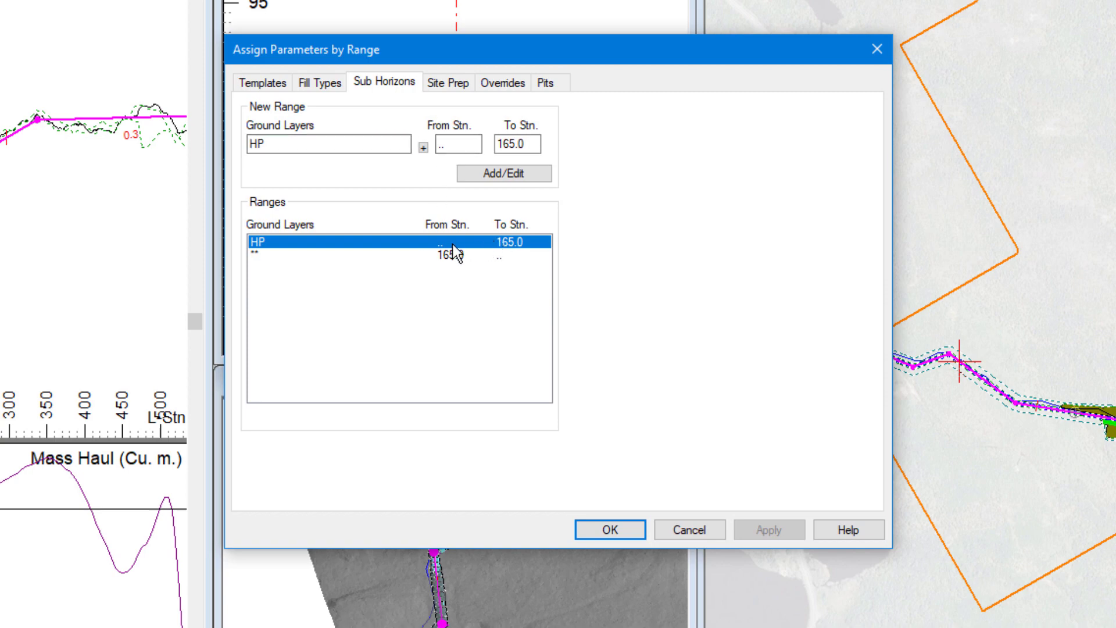
left_click(609, 532)
left_click(631, 370)
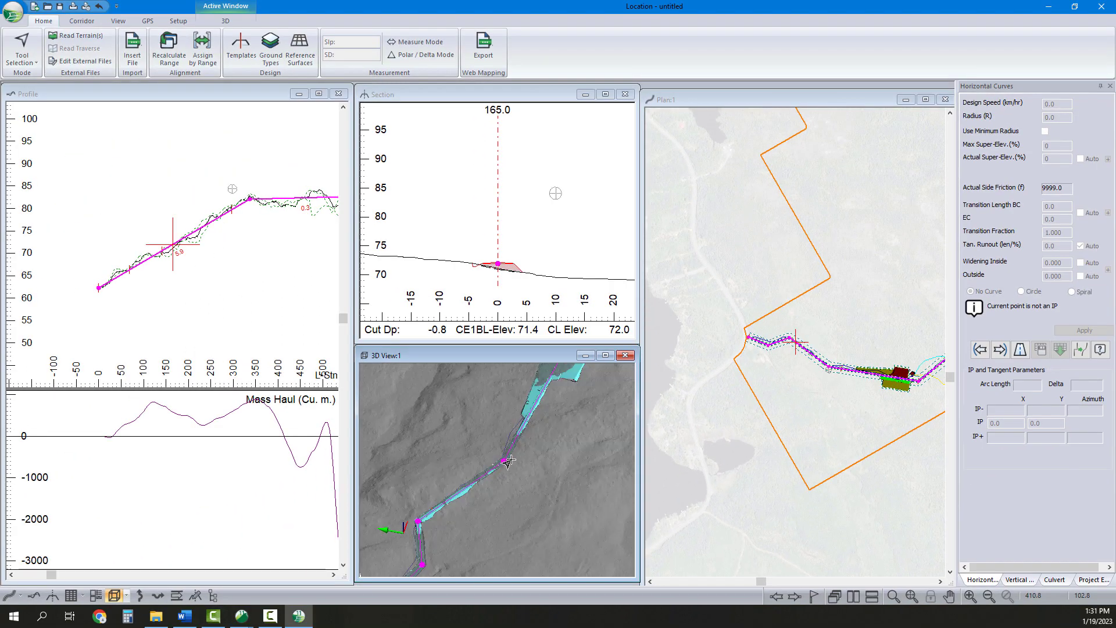
Step: Examine the access road from its start and the turbine pads along it in the 3D view
scroll(508, 461, "down", 3)
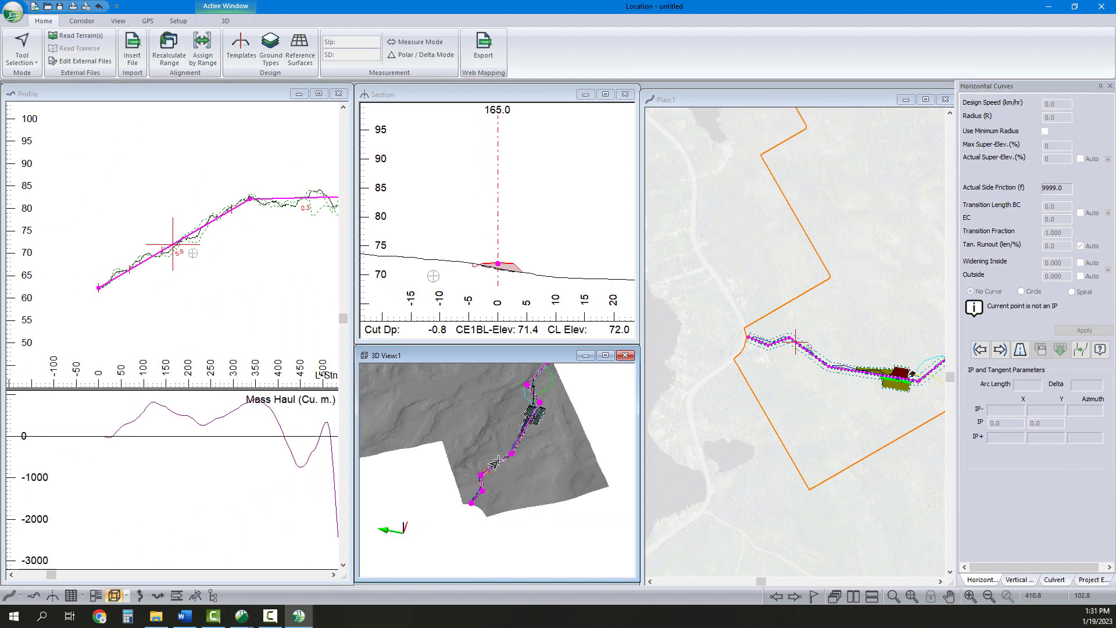
scroll(513, 425, "up", 2)
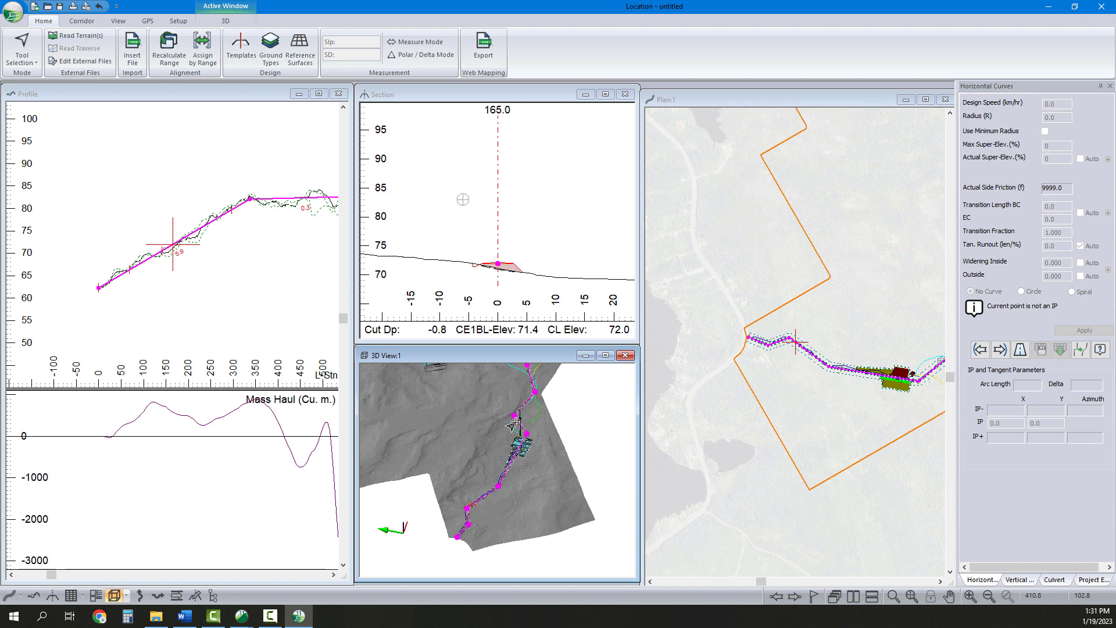
middle_click_drag(521, 410, 512, 439)
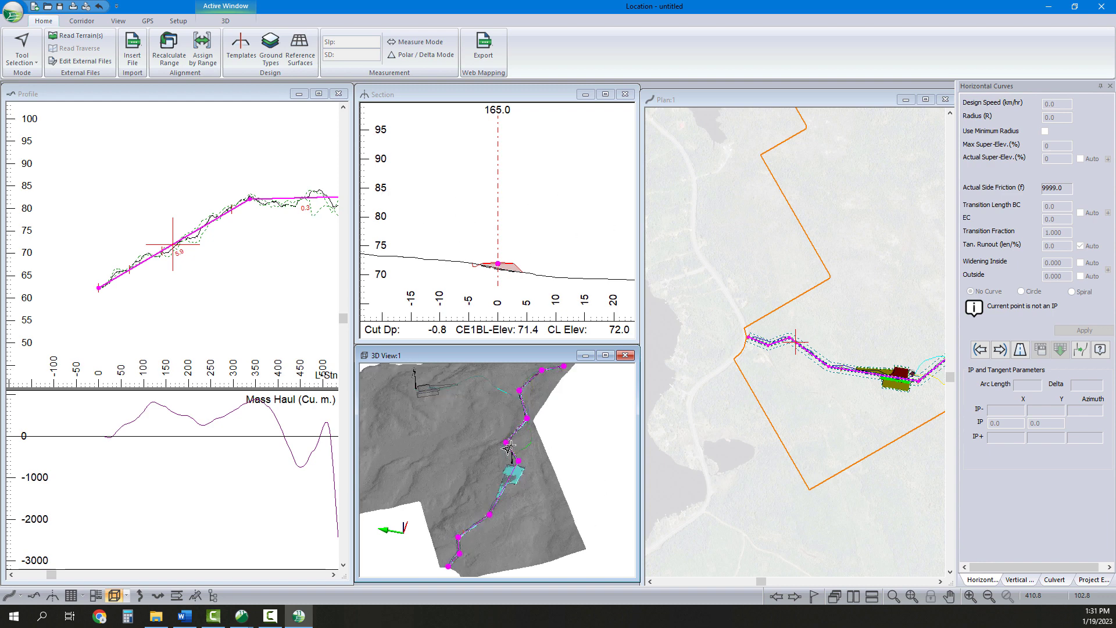
mouse_move(505, 443)
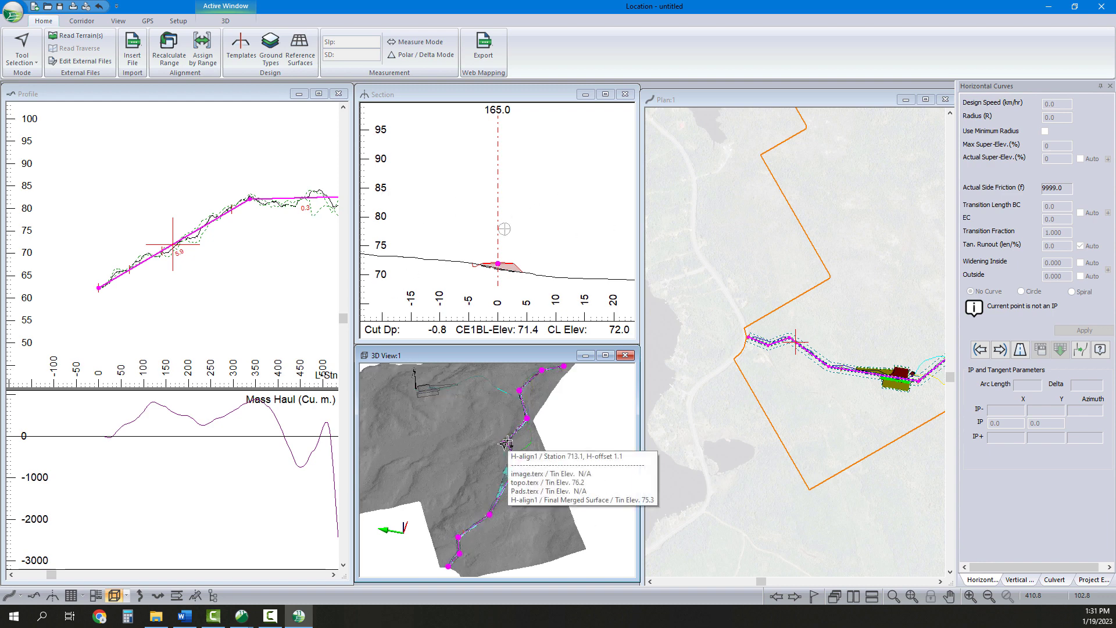
middle_click_drag(505, 443, 530, 493)
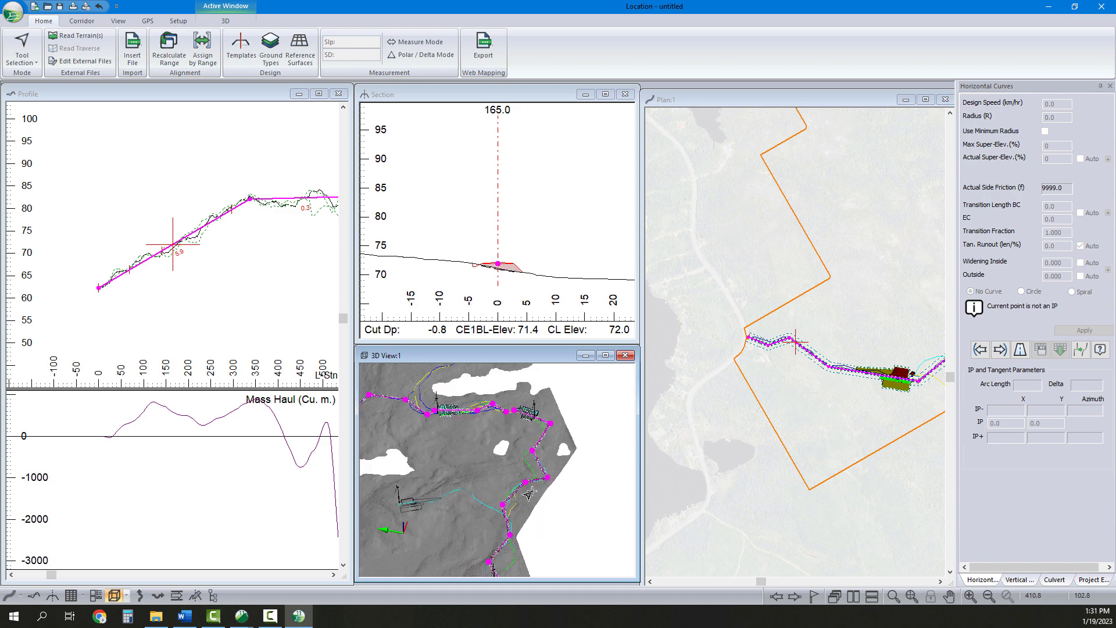
middle_click_drag(527, 438, 567, 477)
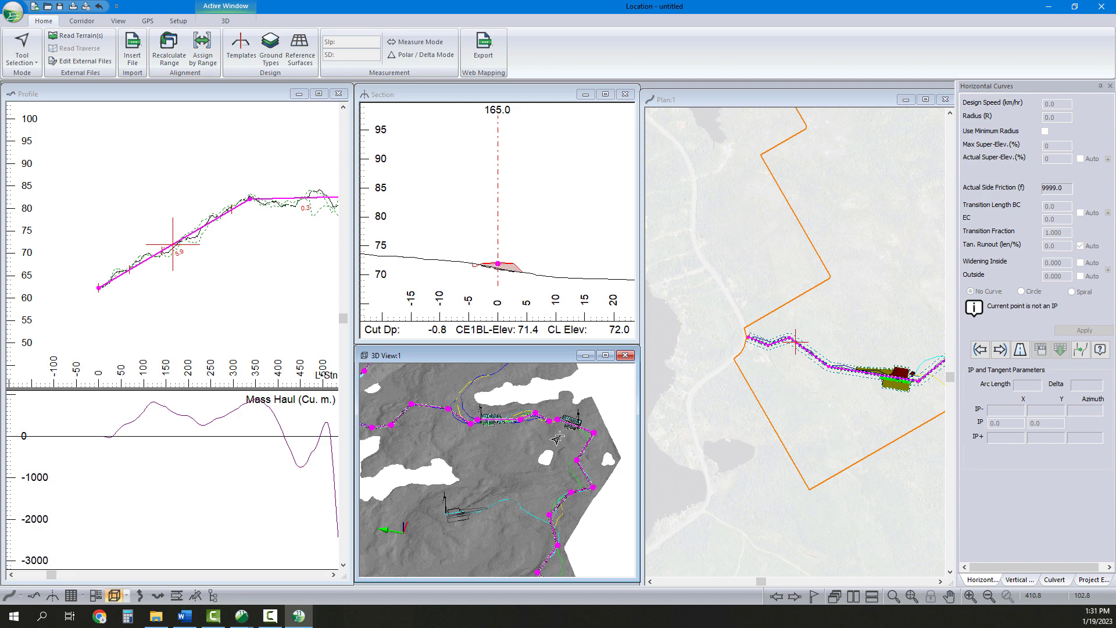
mouse_move(557, 439)
middle_mouse_down()
mouse_move(571, 476)
mouse_move(557, 472)
mouse_move(607, 474)
mouse_move(539, 451)
middle_mouse_up()
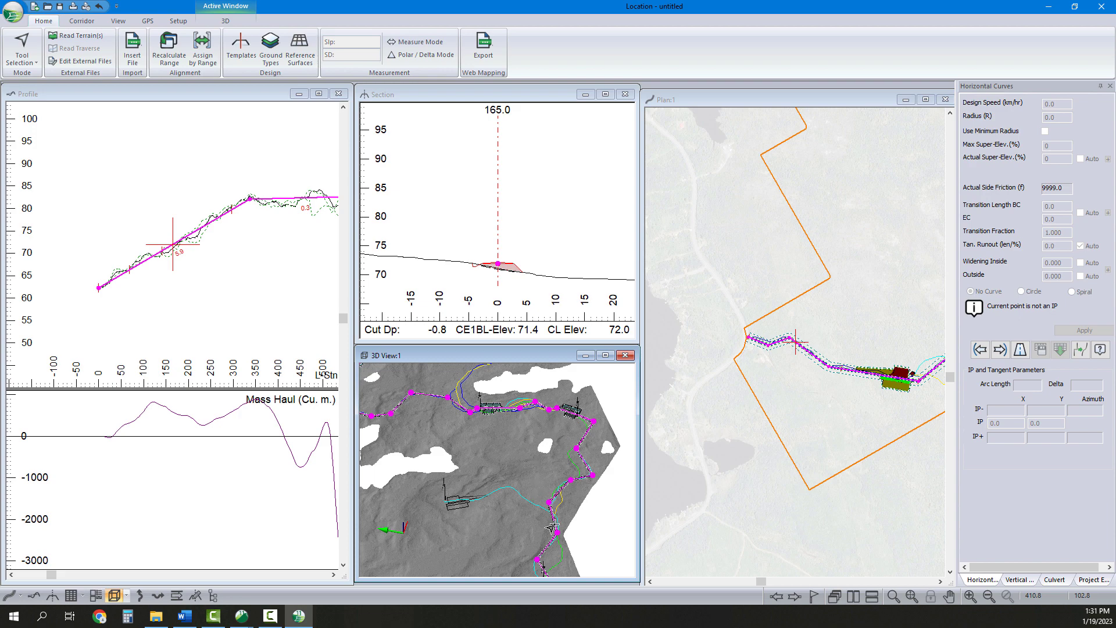
middle_click_drag(546, 540, 571, 460)
middle_click_drag(494, 395, 565, 469)
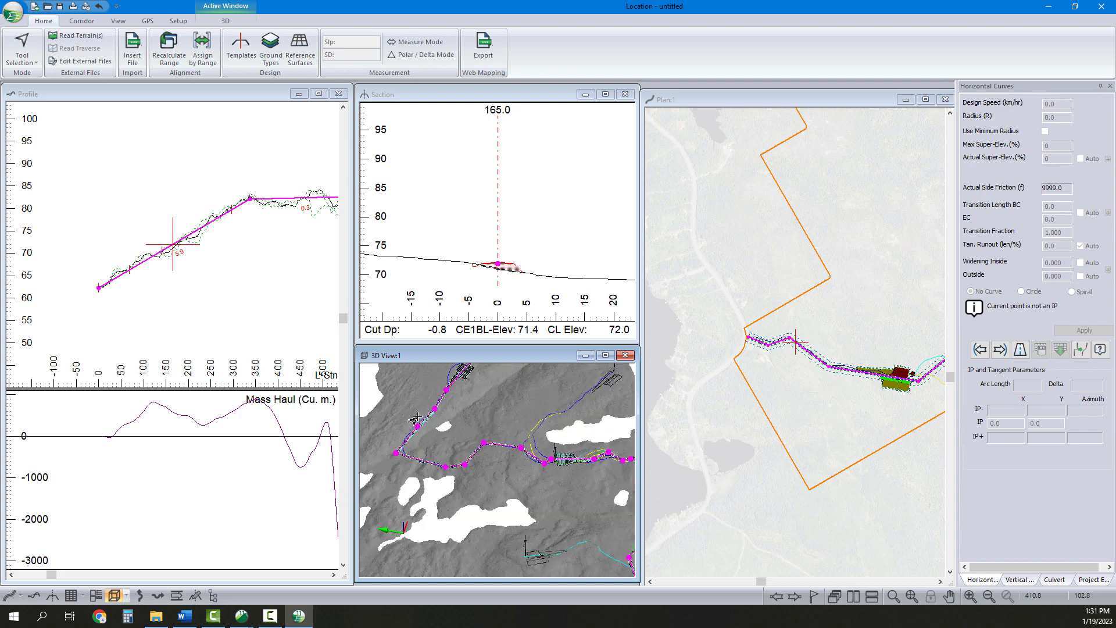
Step: Pick the road centerline at station 880 and at station 3110 on the far bend in the 3D view
middle_click_drag(554, 543, 532, 487)
middle_click_drag(485, 438, 566, 480)
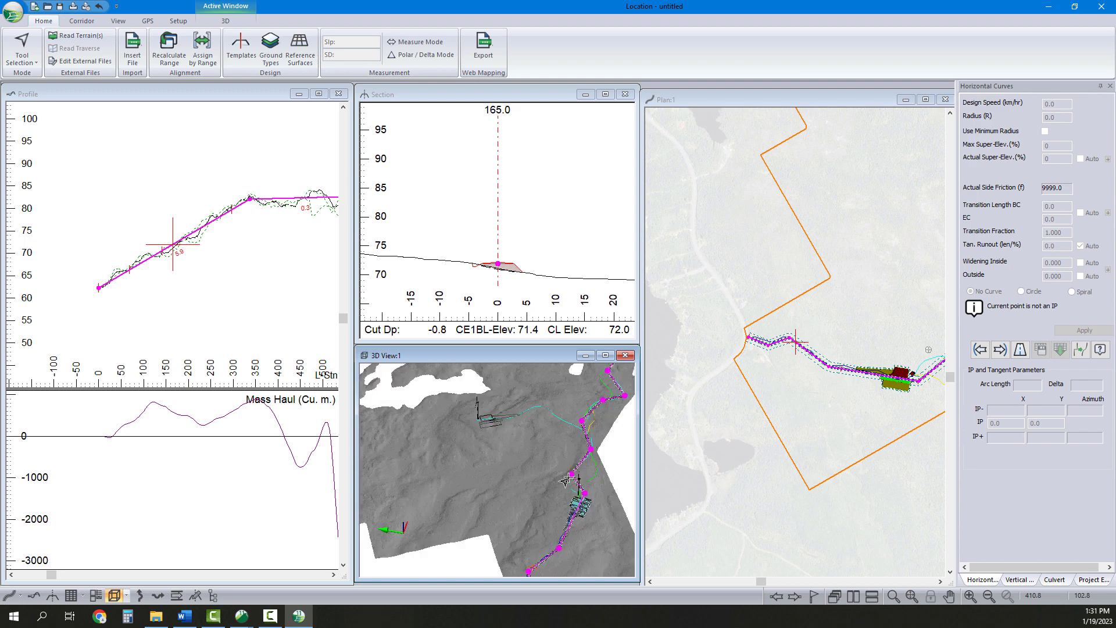
left_click(583, 452)
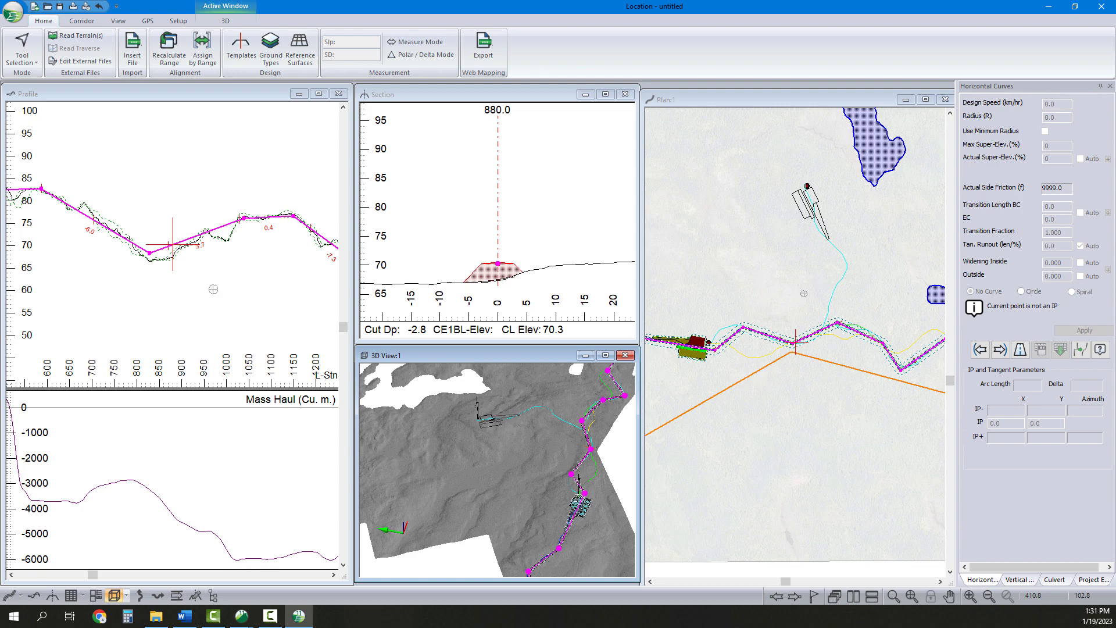
middle_click_drag(551, 432, 668, 521)
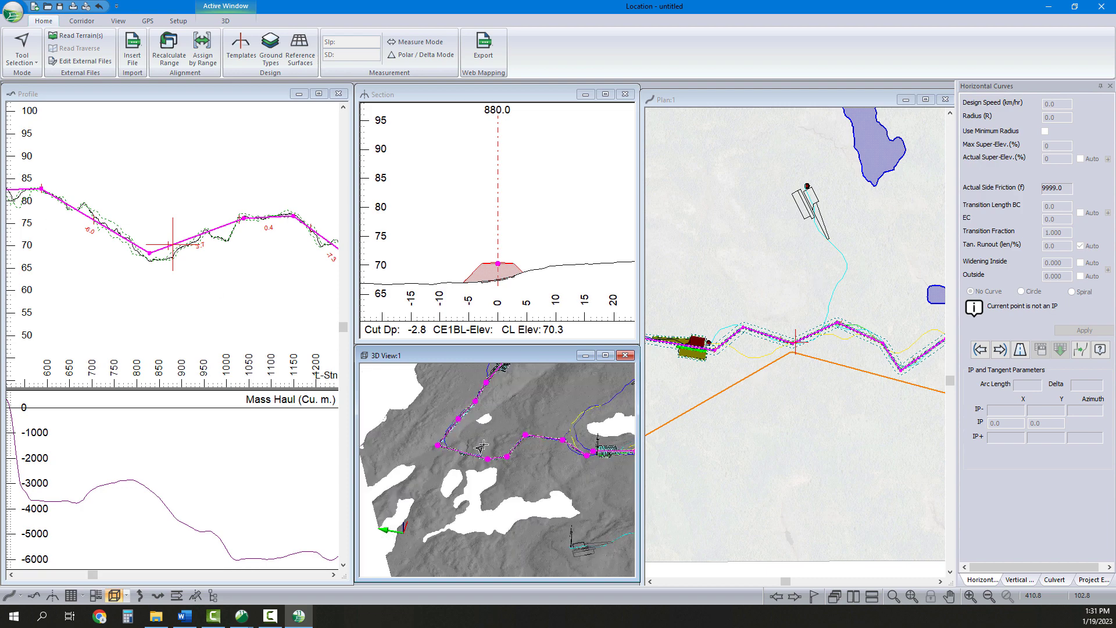
left_click(435, 446)
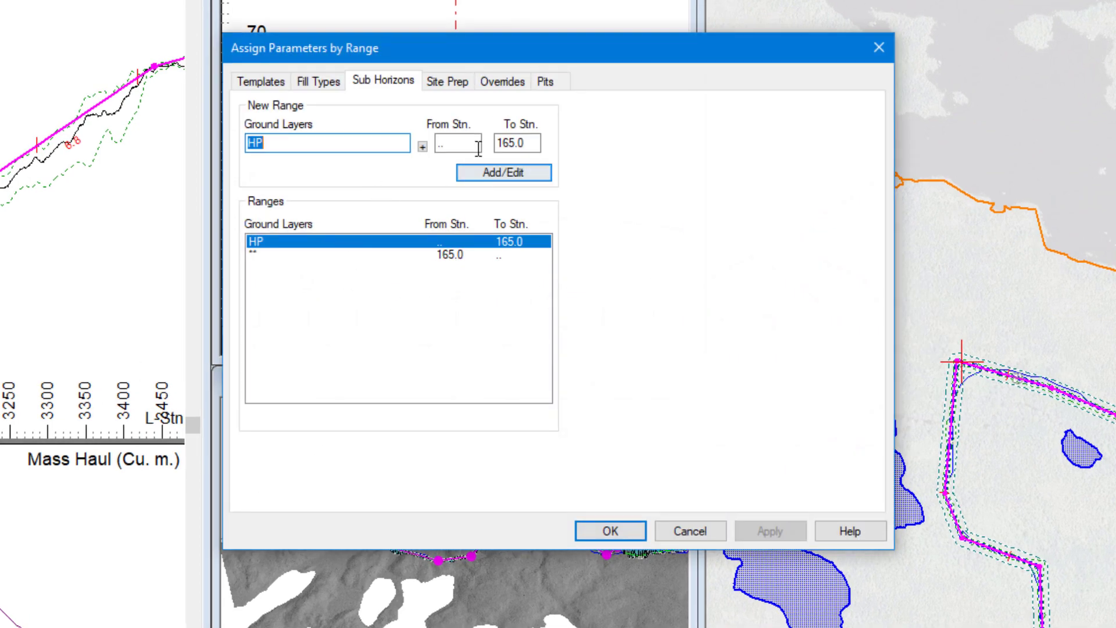
Step: Add a sub horizon range from station 880 to 3110 with Gravel to a depth of 4 over Solid Rock
double_click(456, 143)
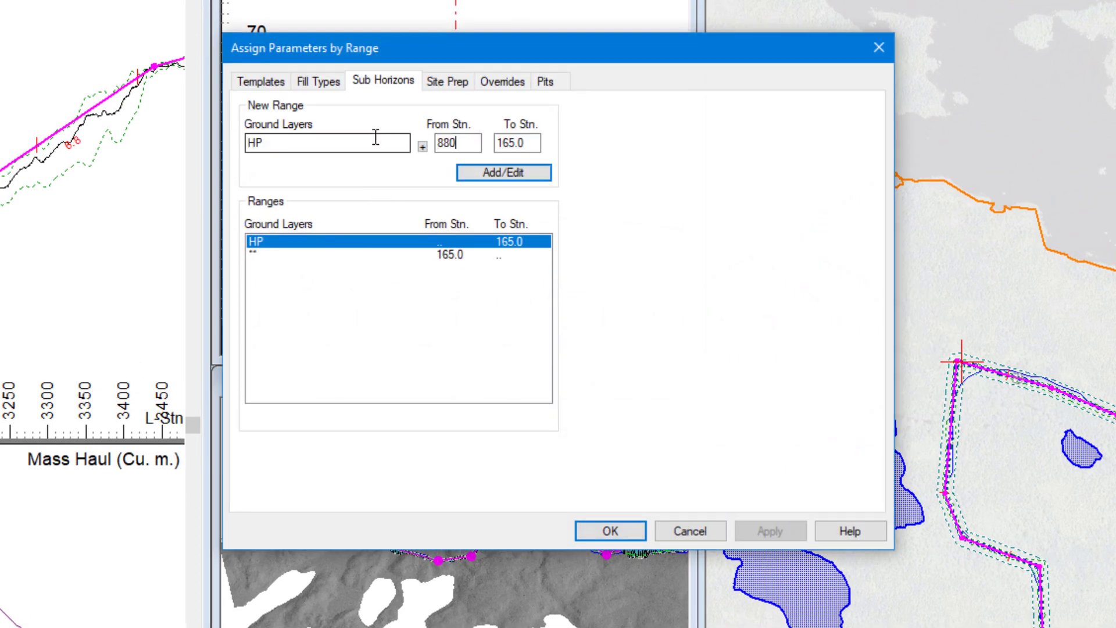
double_click(533, 142)
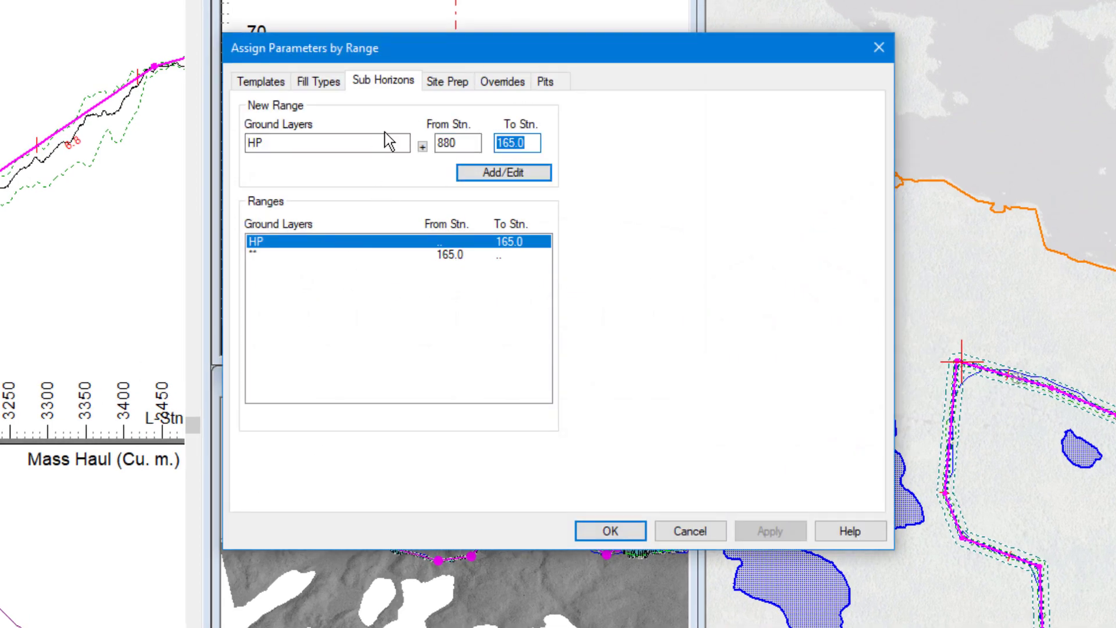
type("3110")
left_click(422, 147)
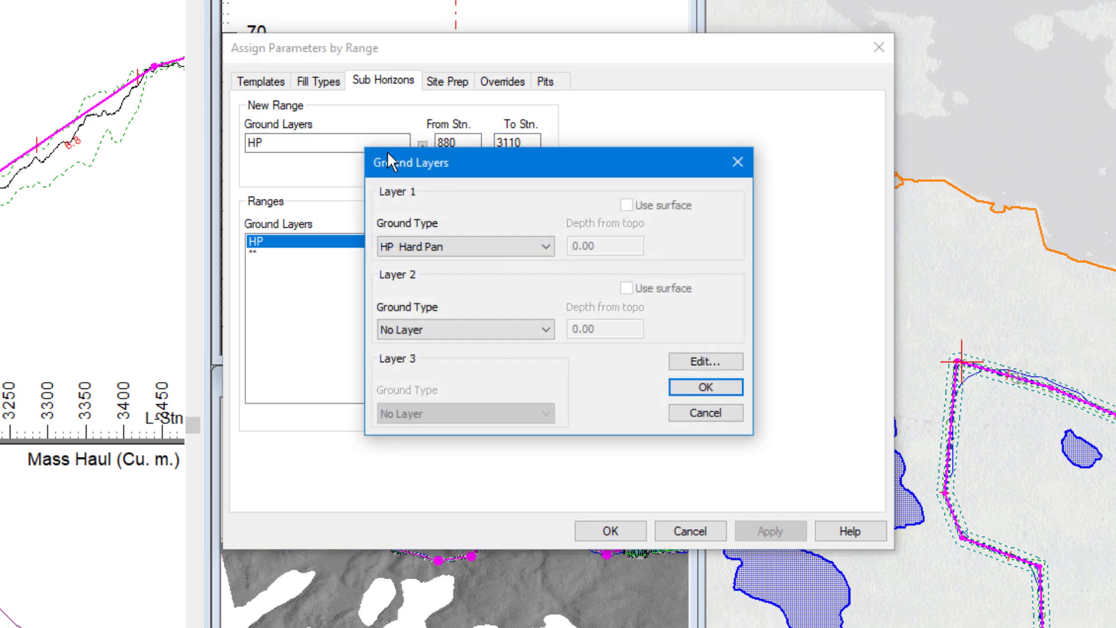
left_click(462, 250)
left_click(436, 277)
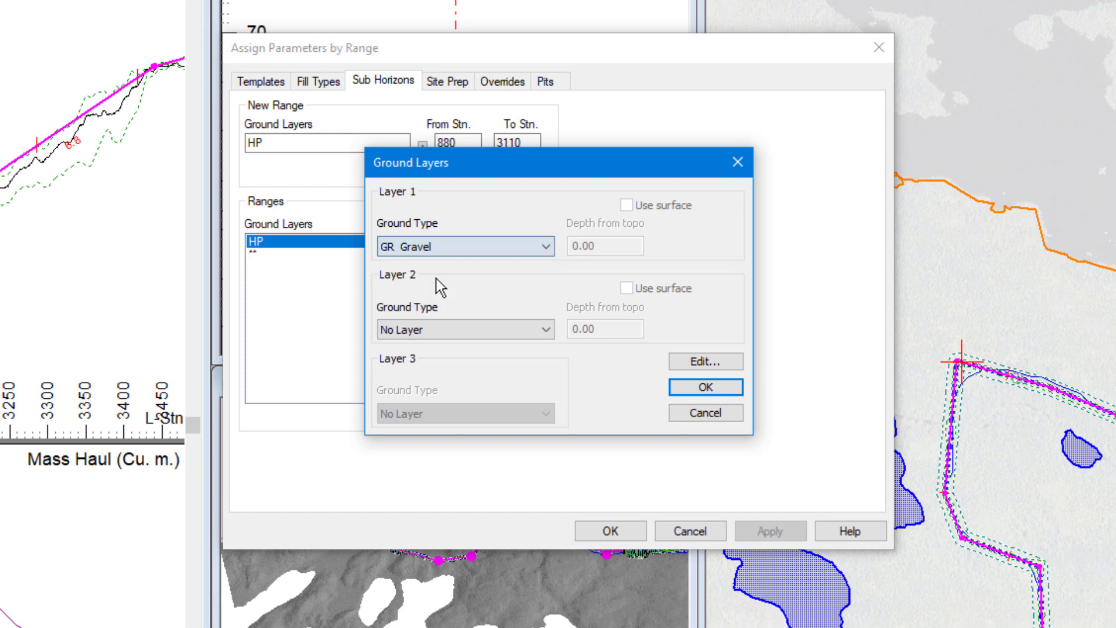
left_click(491, 329)
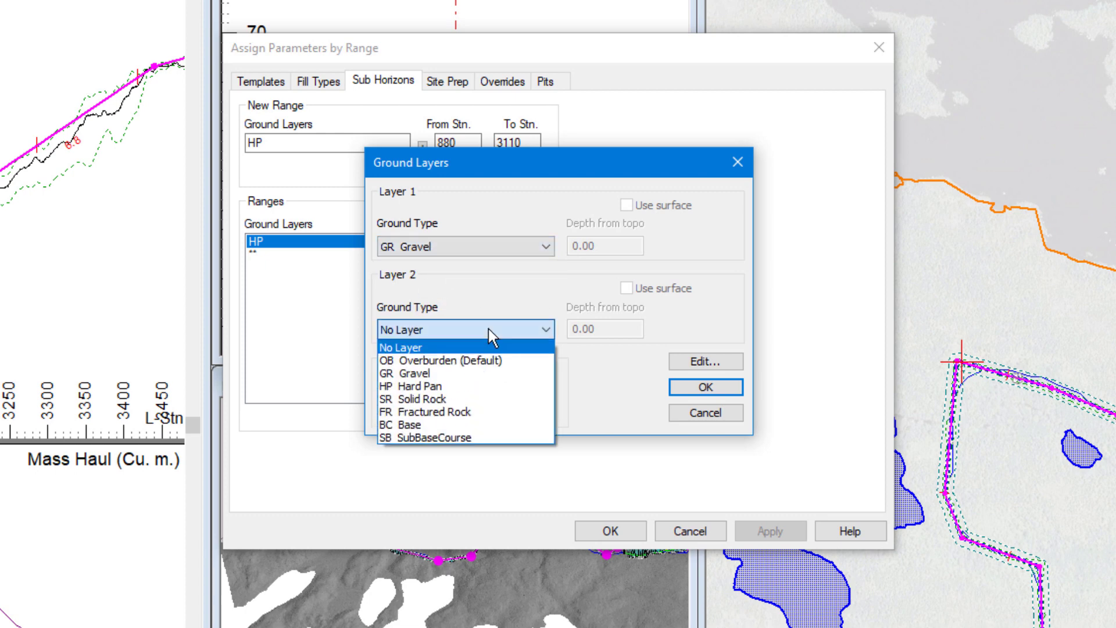
left_click(436, 400)
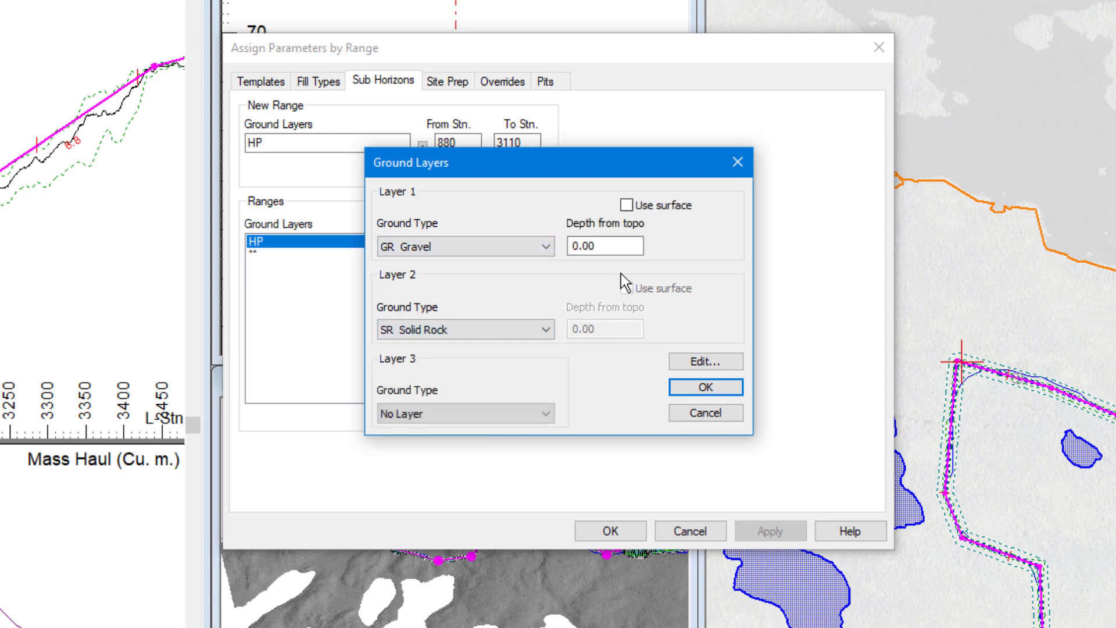
type("4")
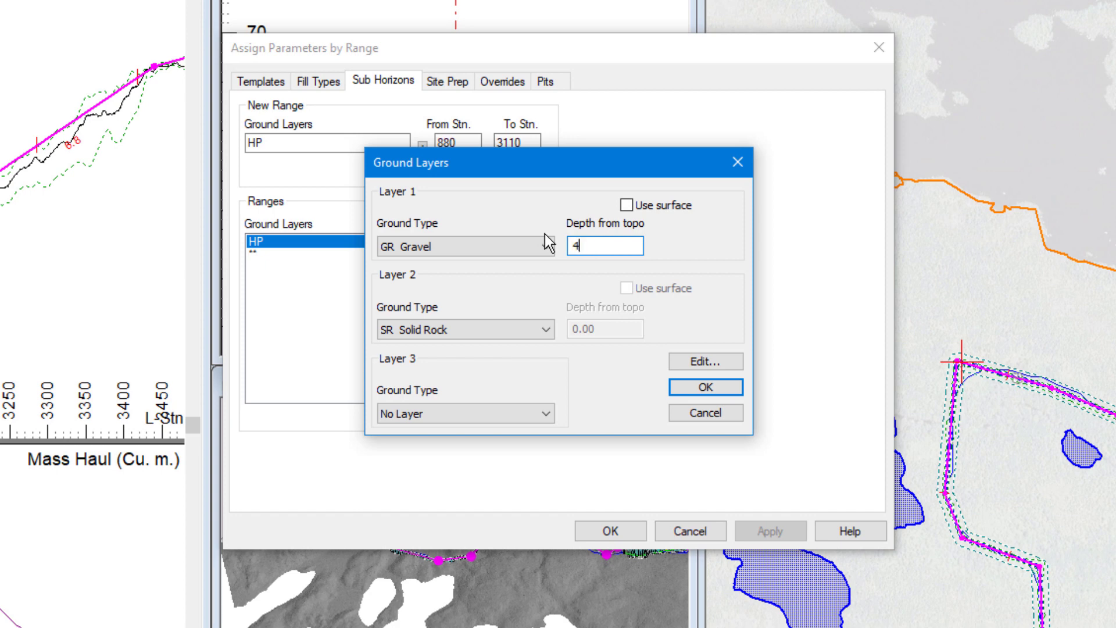
left_click(708, 388)
left_click(483, 173)
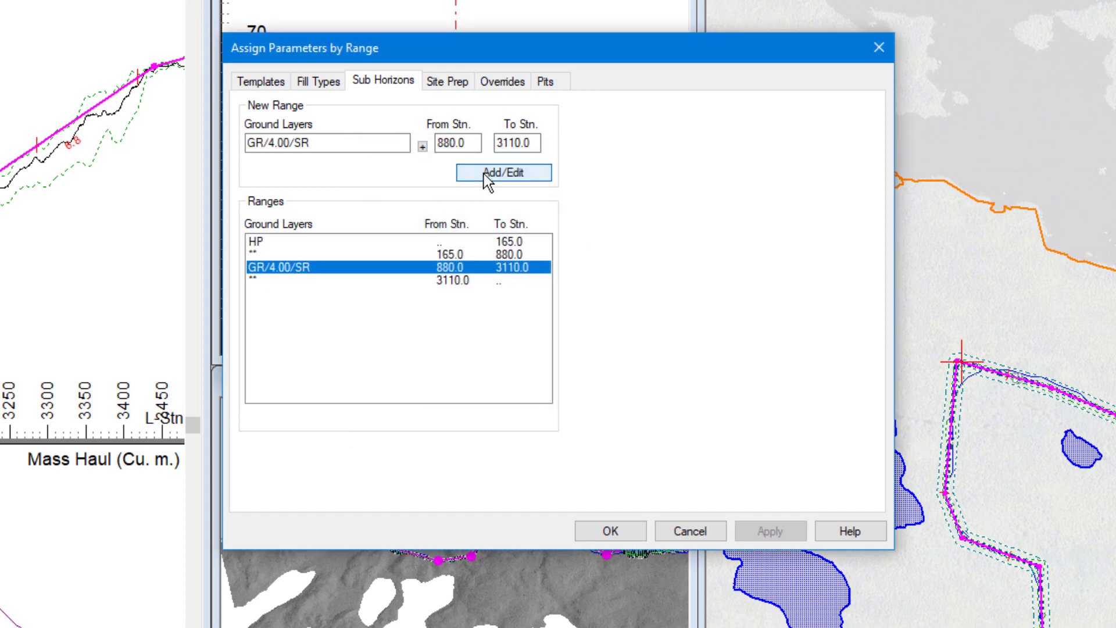
Step: Assign Hard Pan to a depth of 1.5 over Solid Rock to the unassigned range from station 165 to 880
left_click(413, 256)
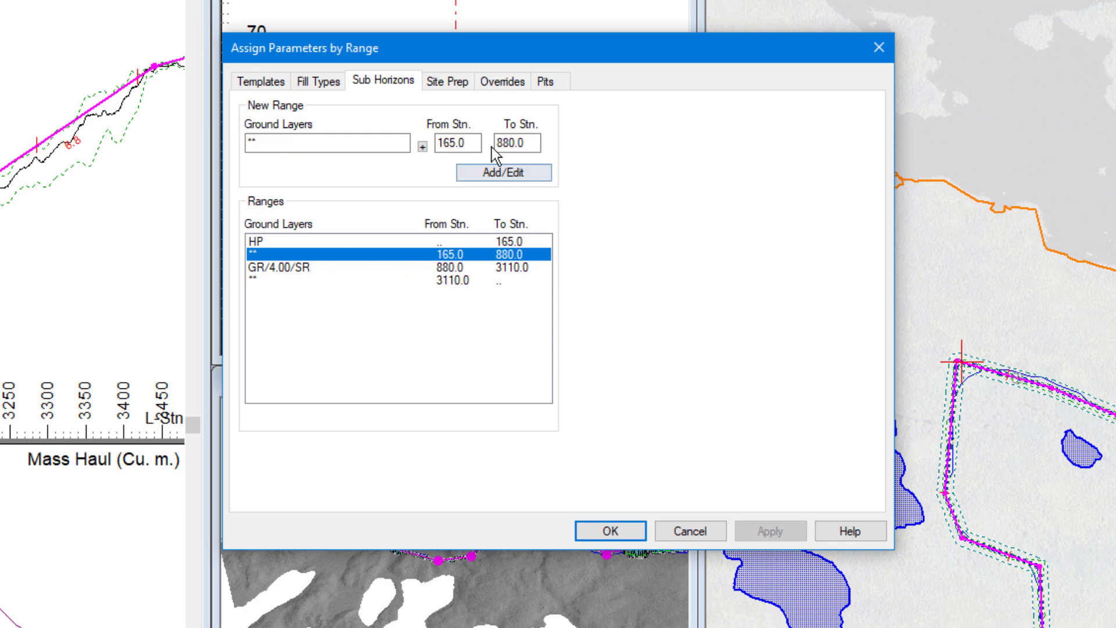
left_click(422, 147)
left_click(448, 245)
left_click(433, 291)
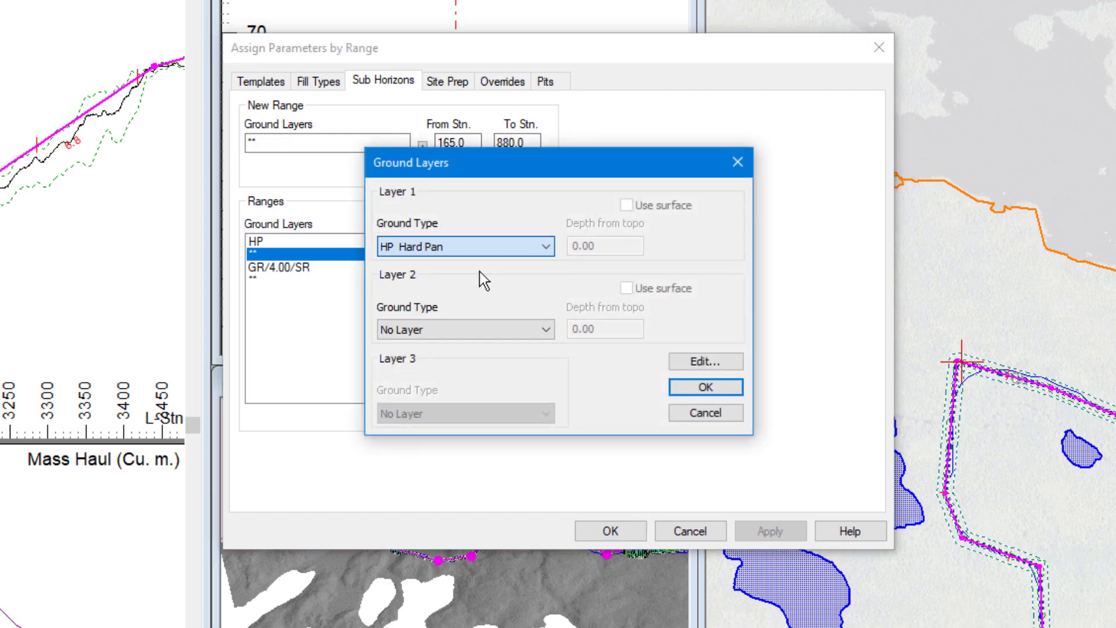
left_click(522, 329)
left_click(466, 399)
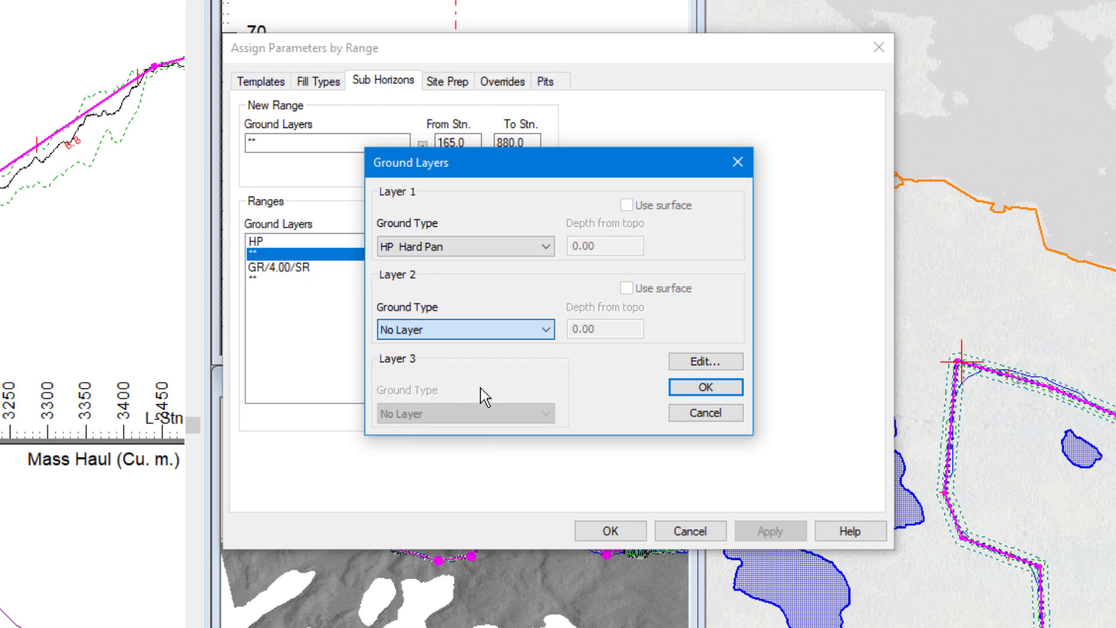
left_click_drag(610, 246, 447, 221)
type("1.5")
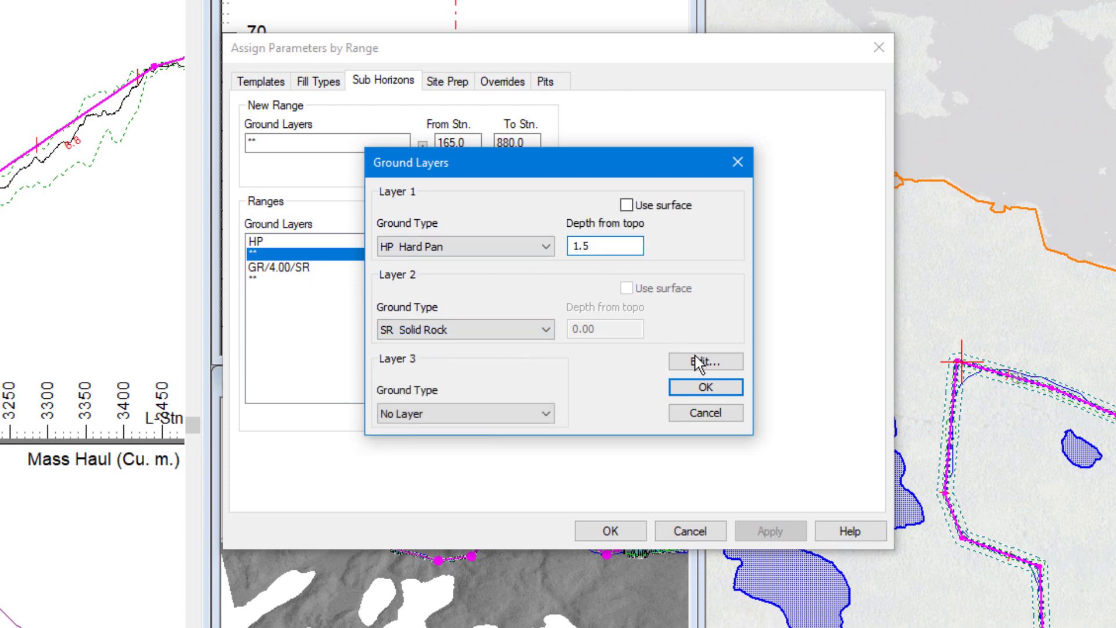
left_click(705, 387)
left_click(519, 175)
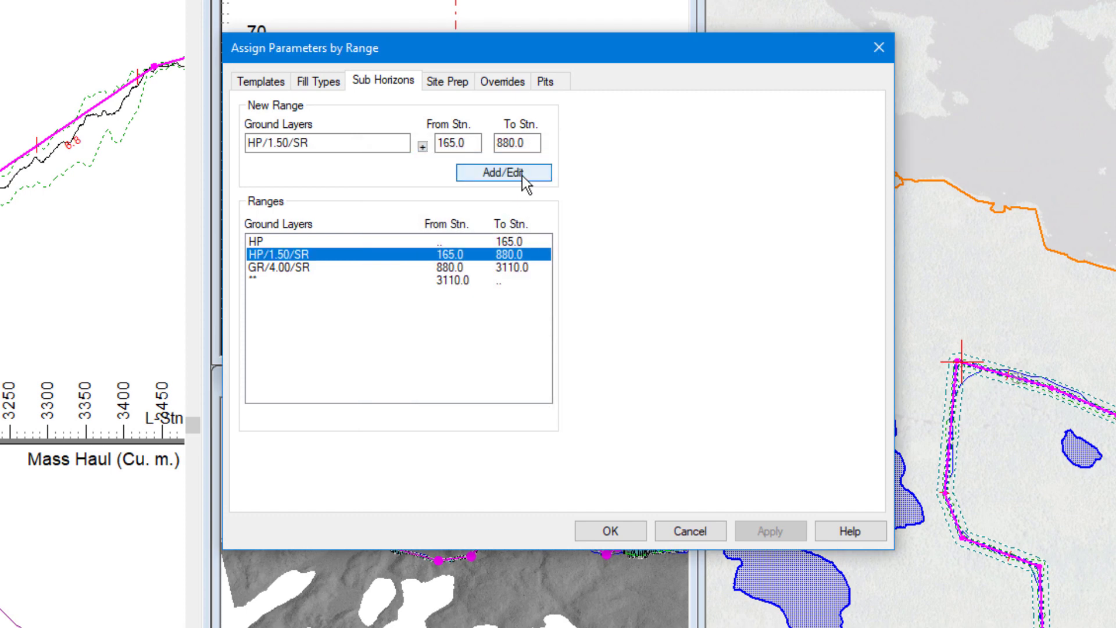
Step: Accept the sub horizon ranges and recalculate the corridor, leaving the range beyond station 3110 unassigned
left_click(361, 281)
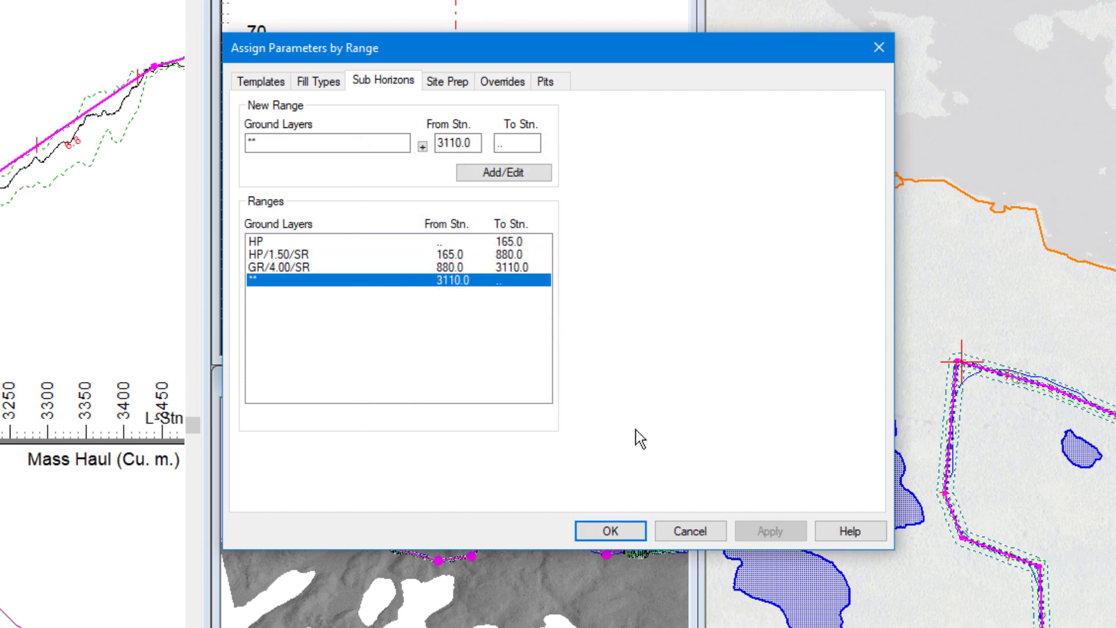
left_click(612, 530)
left_click(620, 367)
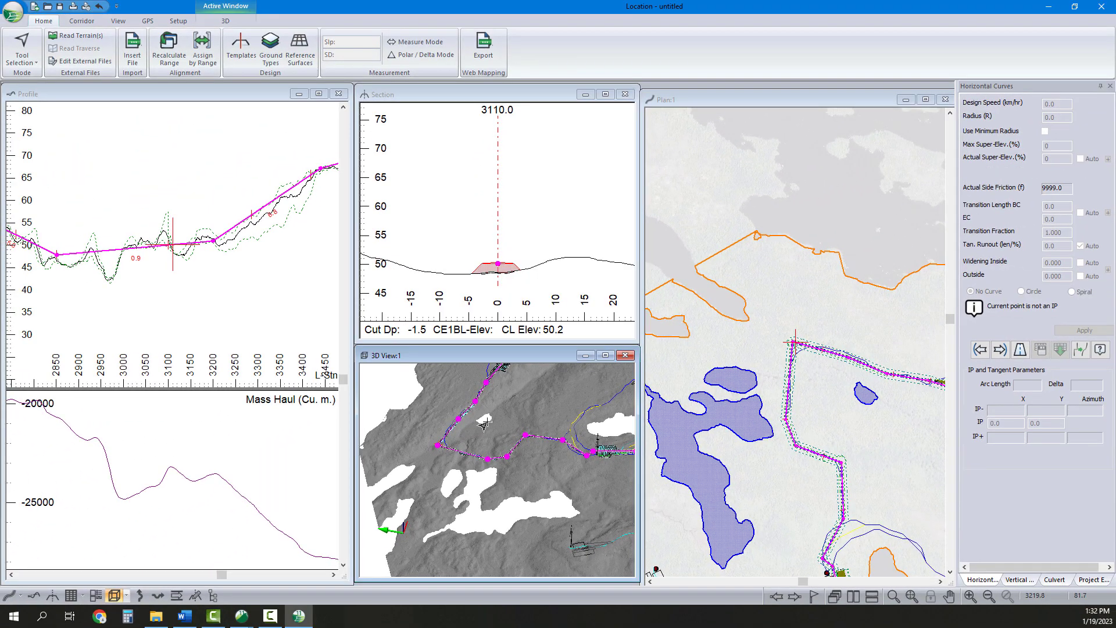
Step: Assign the HP/1.50/SR ground layers from station 3110 to the alignment's end and recalculate the corridor
middle_click_drag(484, 425, 473, 491)
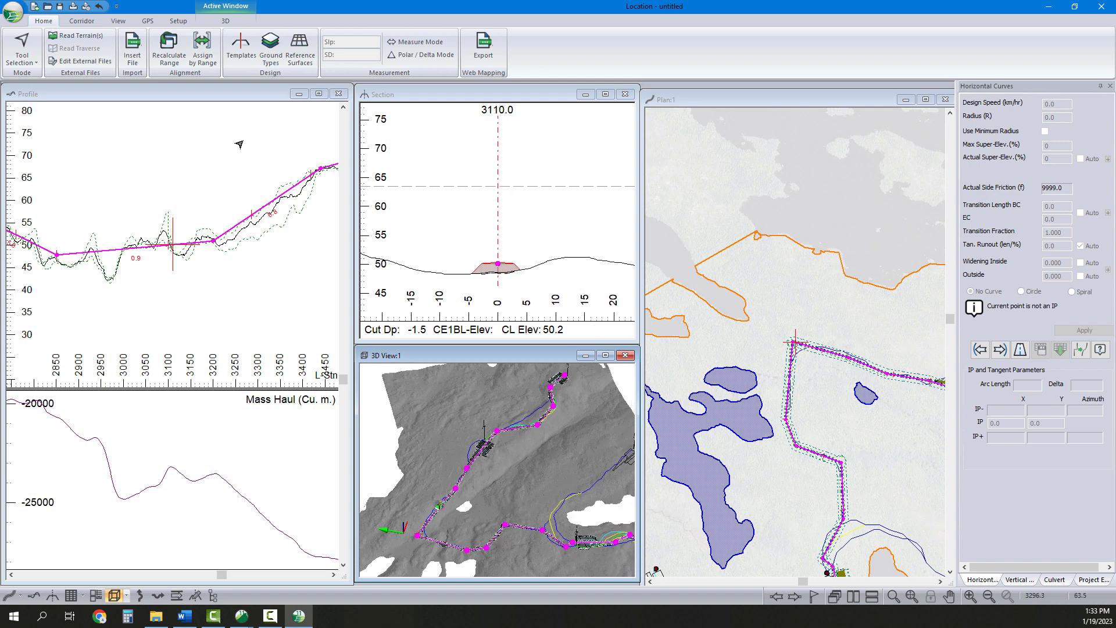
left_click(203, 49)
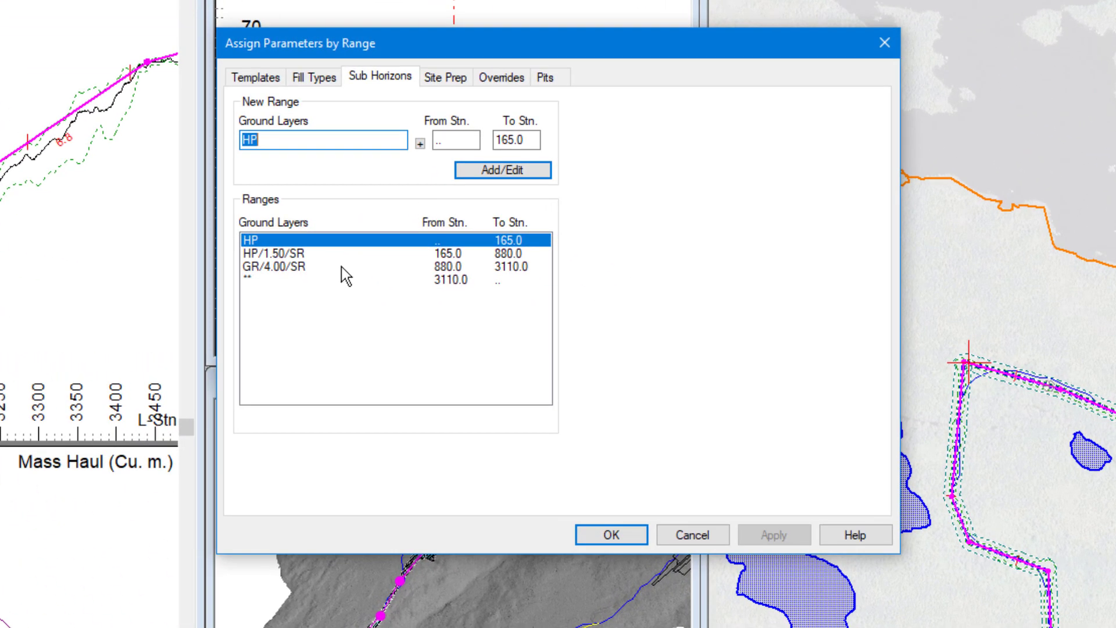
left_click(434, 285)
left_click(344, 254)
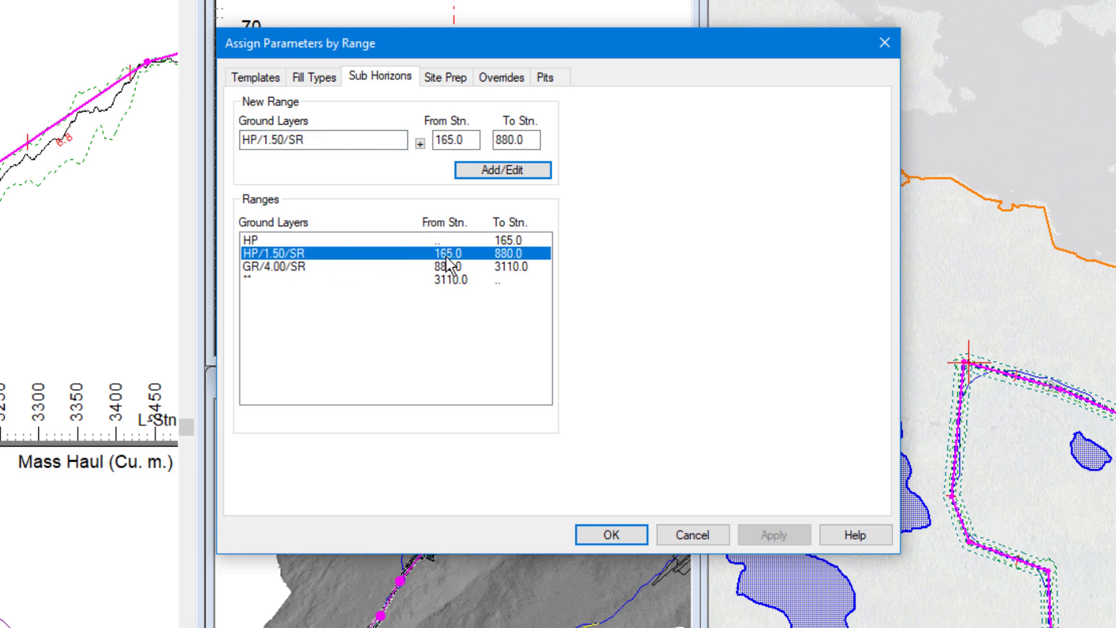
double_click(468, 138)
type("3110")
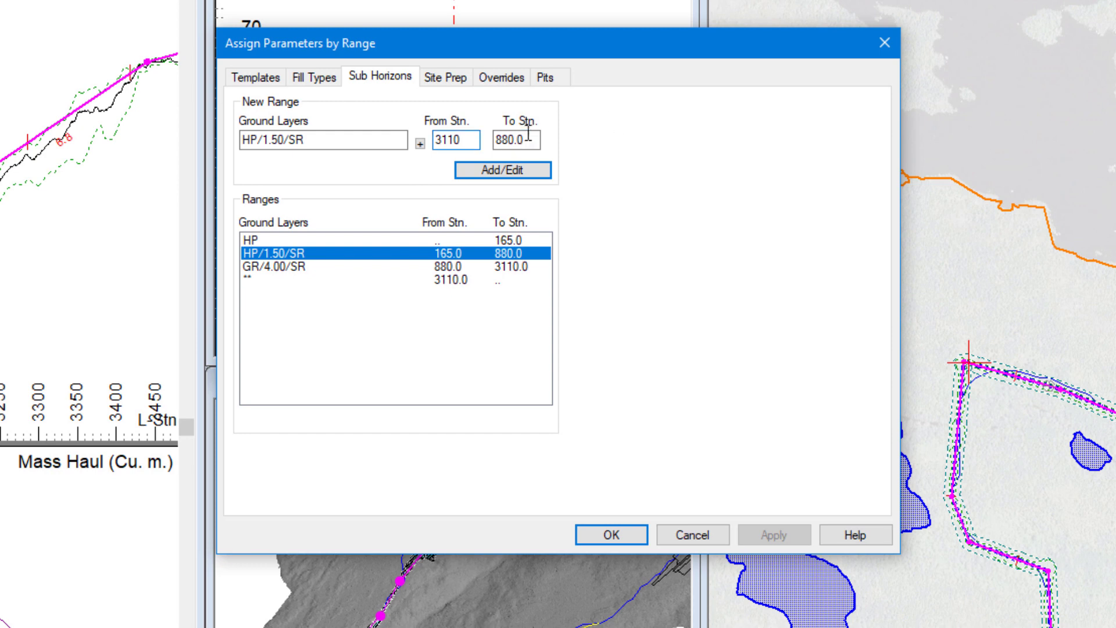
double_click(517, 140)
key("BackSpace")
type("..")
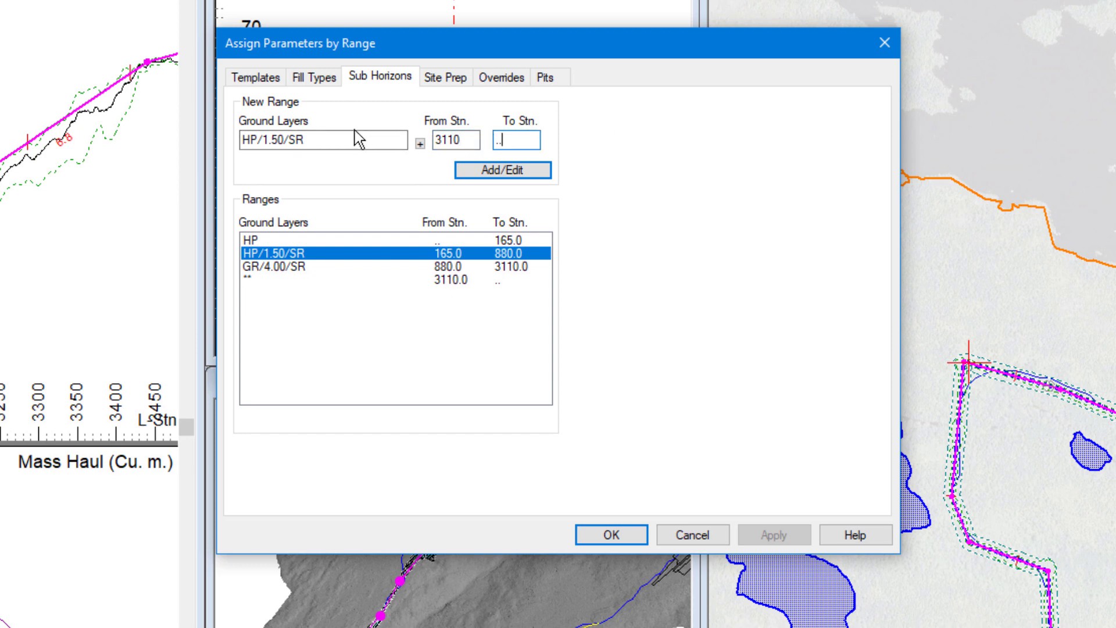
left_click(501, 169)
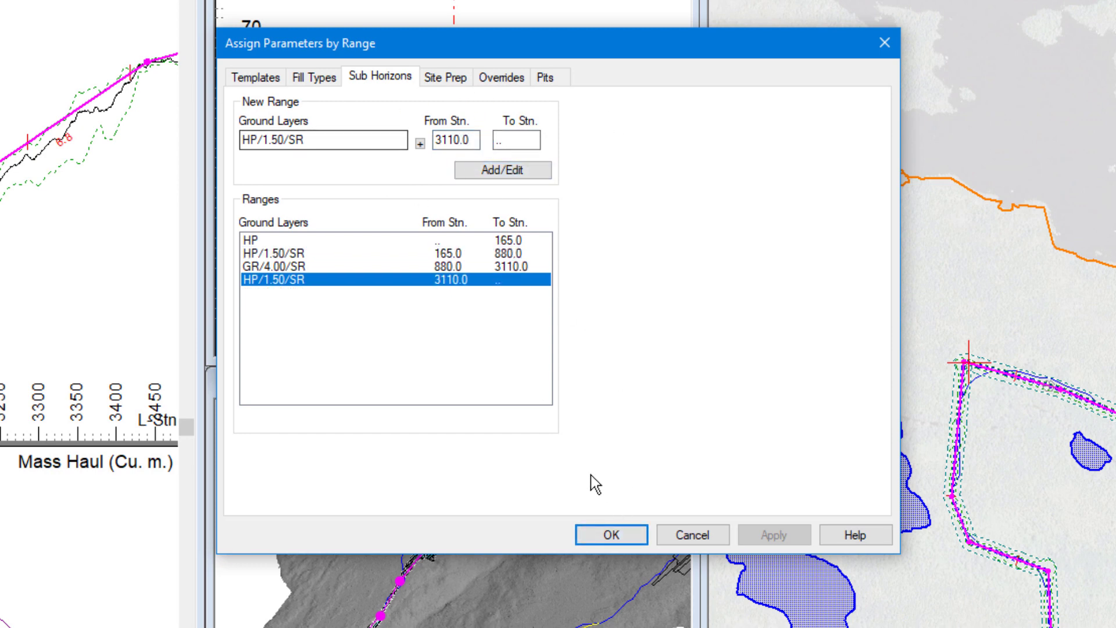
left_click(605, 538)
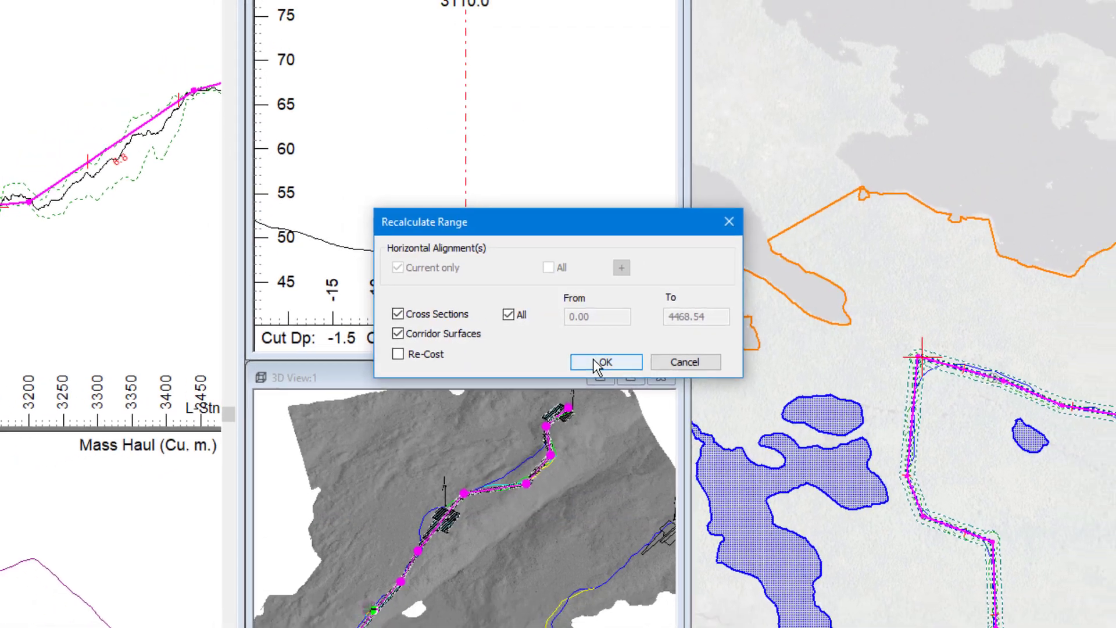
left_click(603, 348)
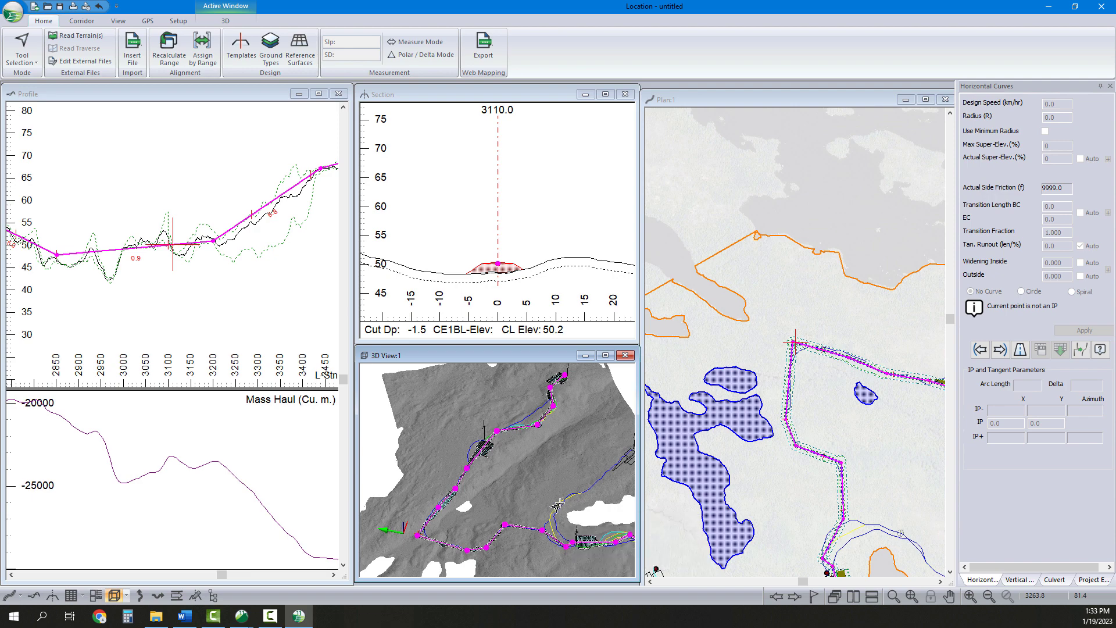
Step: Inspect the ground layer lines in the cross sections at stations 3110 and 2530
middle_click_drag(574, 563, 514, 479)
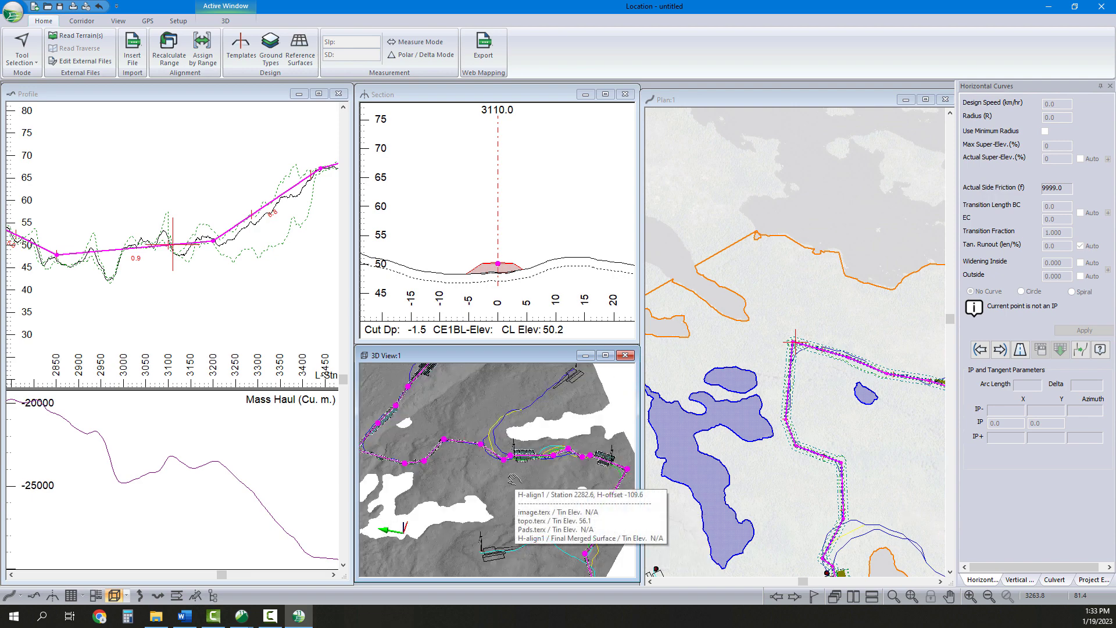
scroll(503, 278, "up", 4)
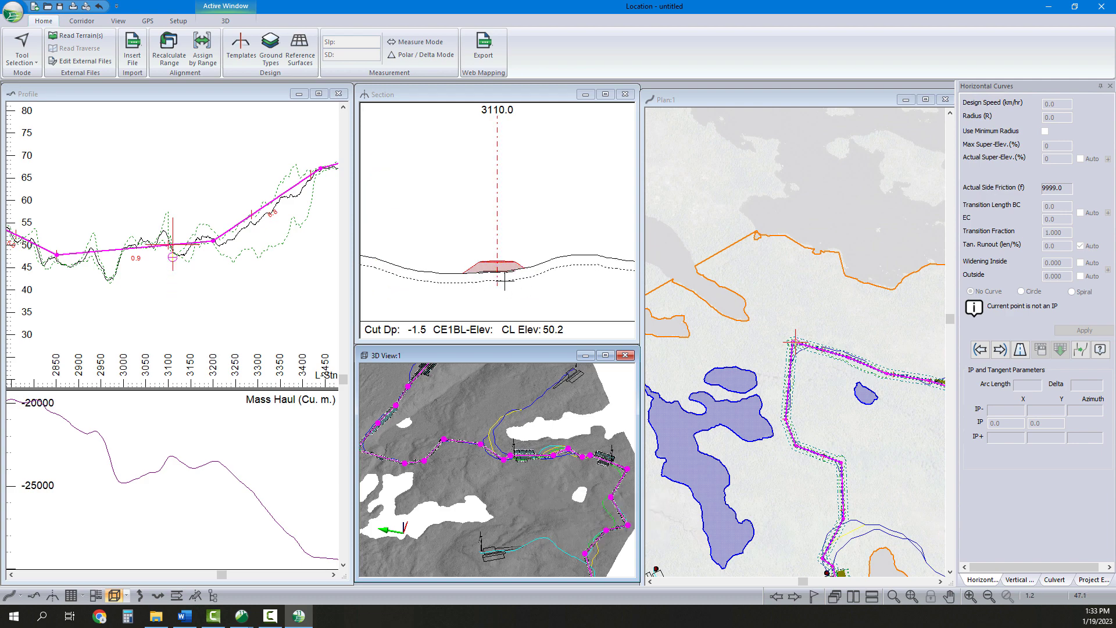
middle_click_drag(808, 332, 807, 281)
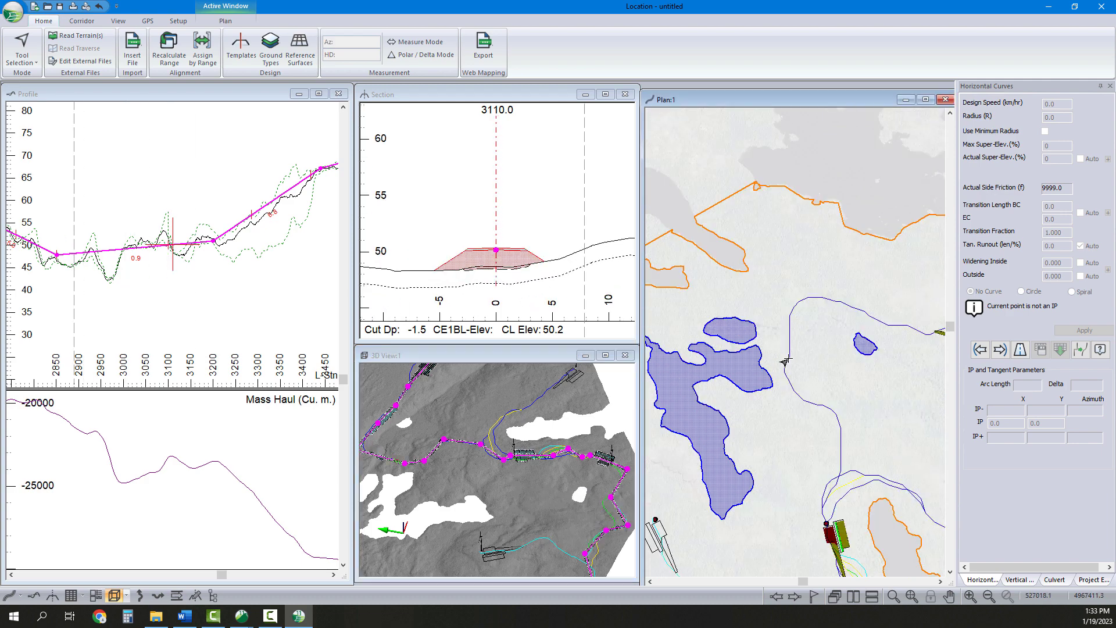
left_click(787, 352)
middle_click_drag(797, 372, 768, 313)
left_click(813, 378)
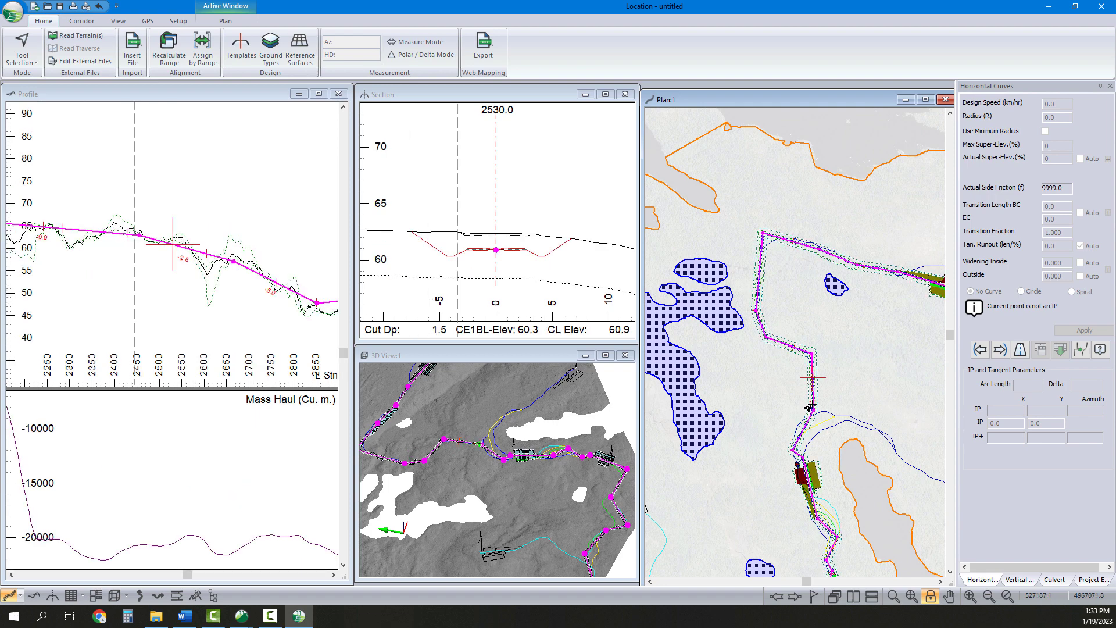
Step: Set the outside overburden removal limits on both sides to Slope stake - base and recalculate the corridor
left_click(201, 57)
left_click(492, 177)
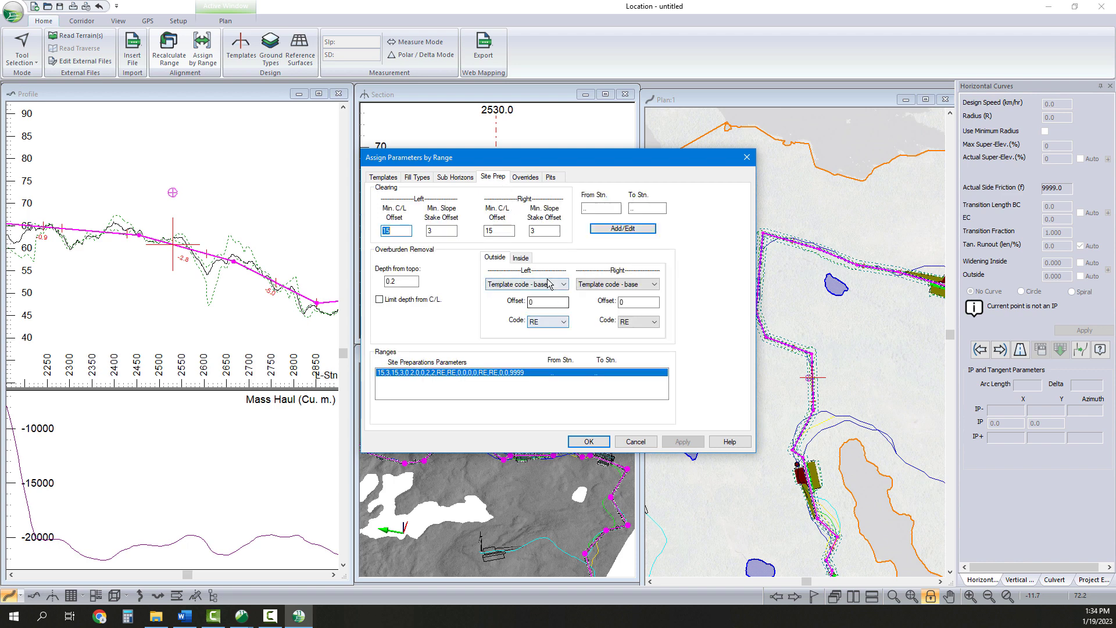
left_click(526, 285)
left_click(512, 301)
left_click(604, 284)
left_click(605, 301)
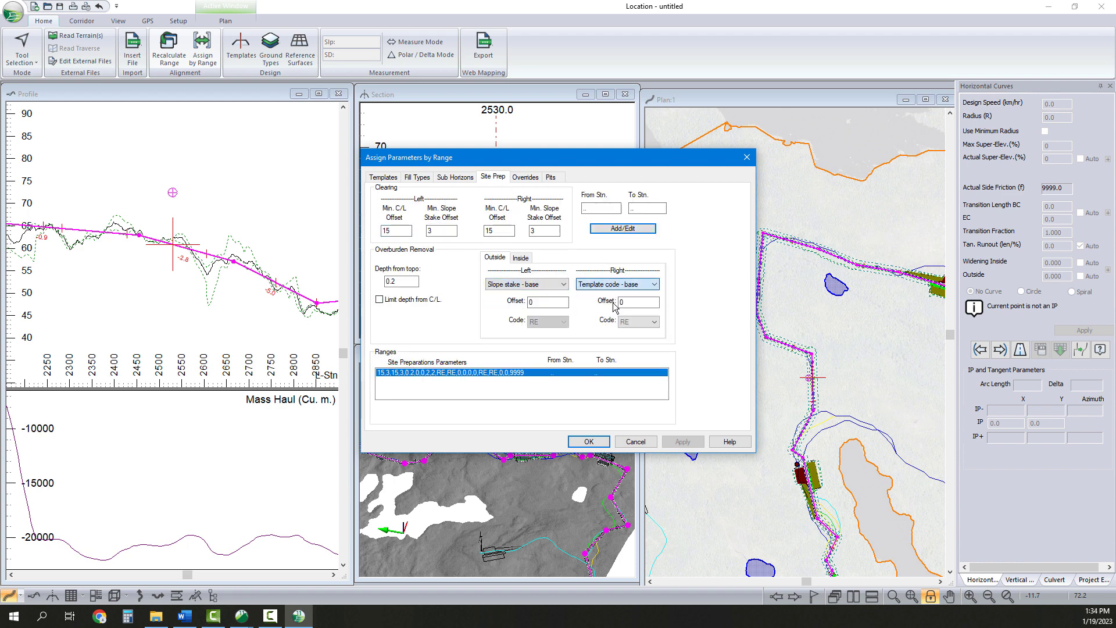
left_click(588, 441)
left_click(589, 346)
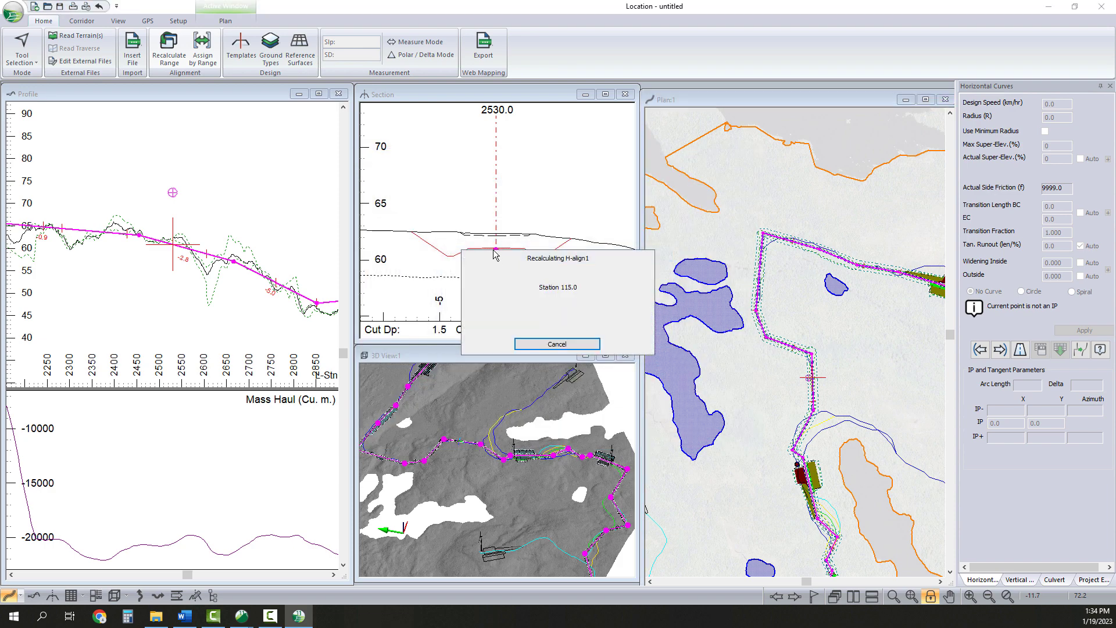